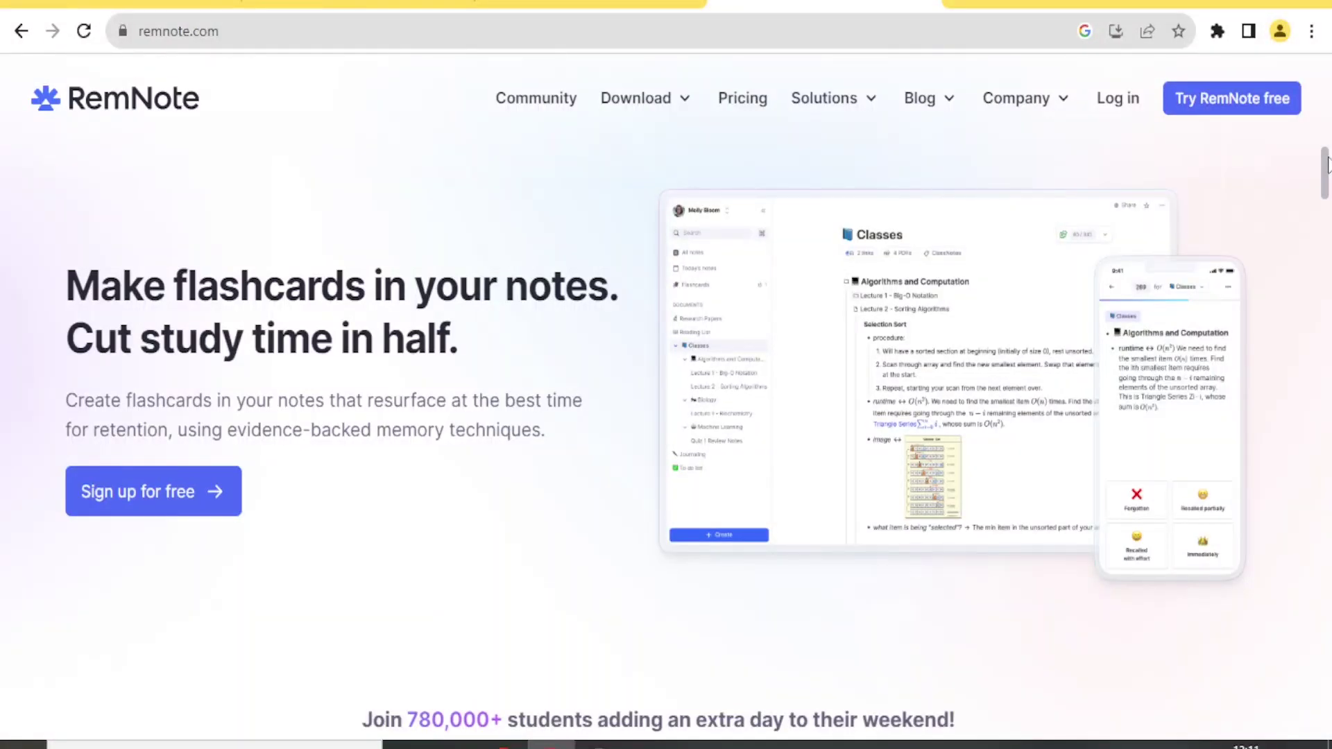
Scroll through the homepage features to All Notes, listing TRials, Home Deci Notes, Demo Document and Welcome to RemNote!
scroll(1326, 173, "down", 1)
scroll(1326, 152, "up", 1)
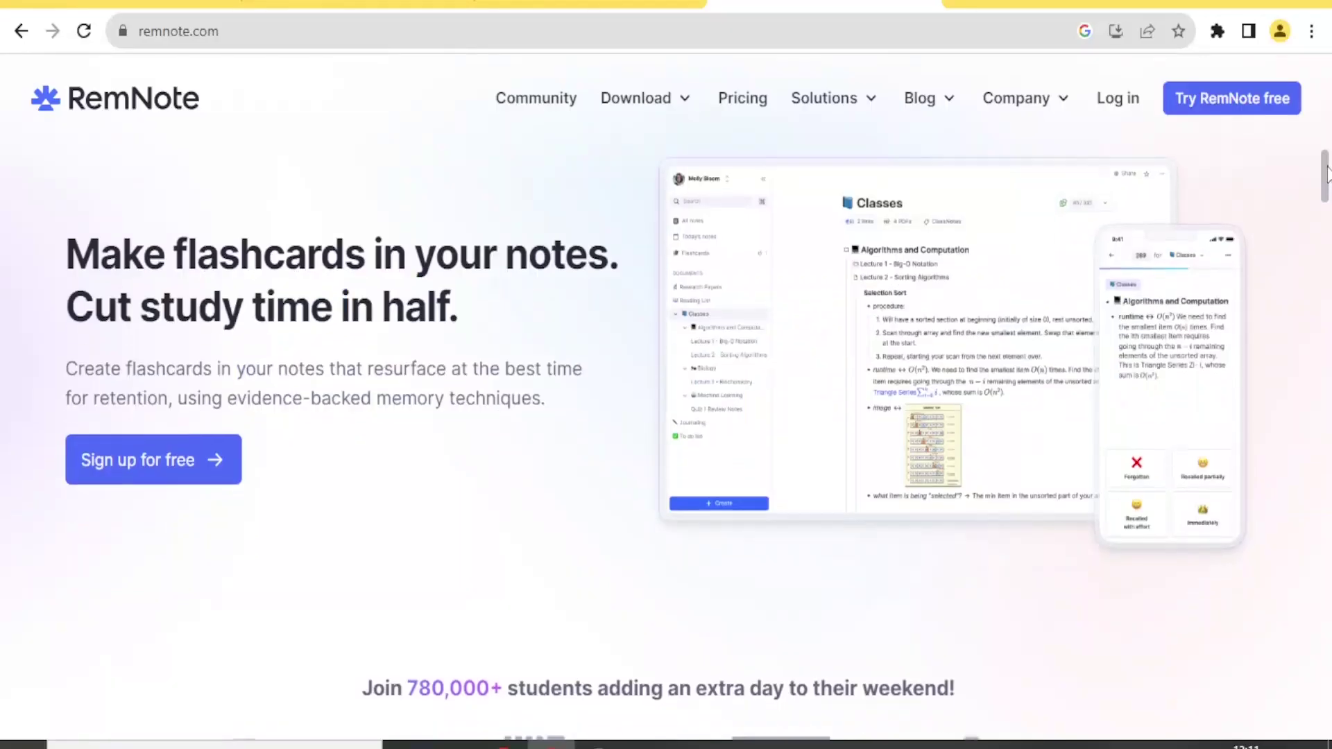
scroll(1326, 163, "down", 3)
left_click_drag(1326, 187, 1326, 178)
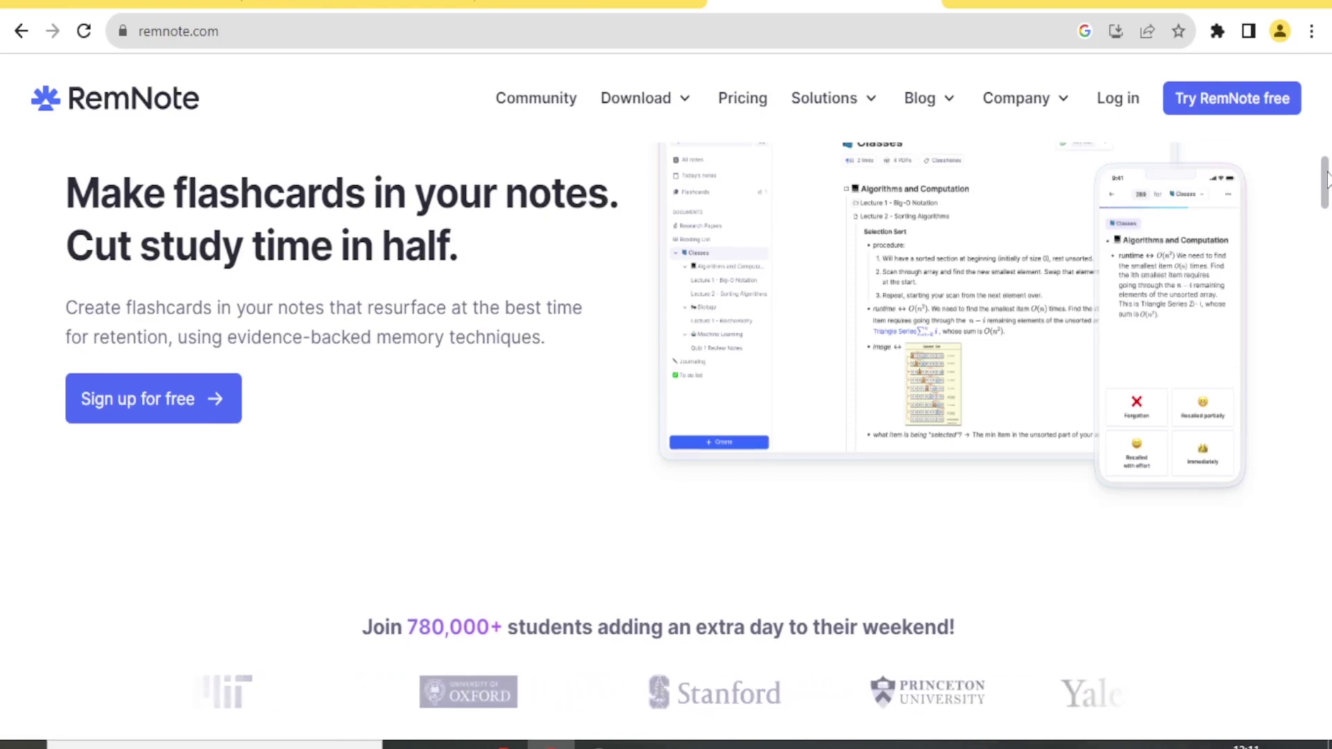
left_click_drag(1327, 188, 1327, 259)
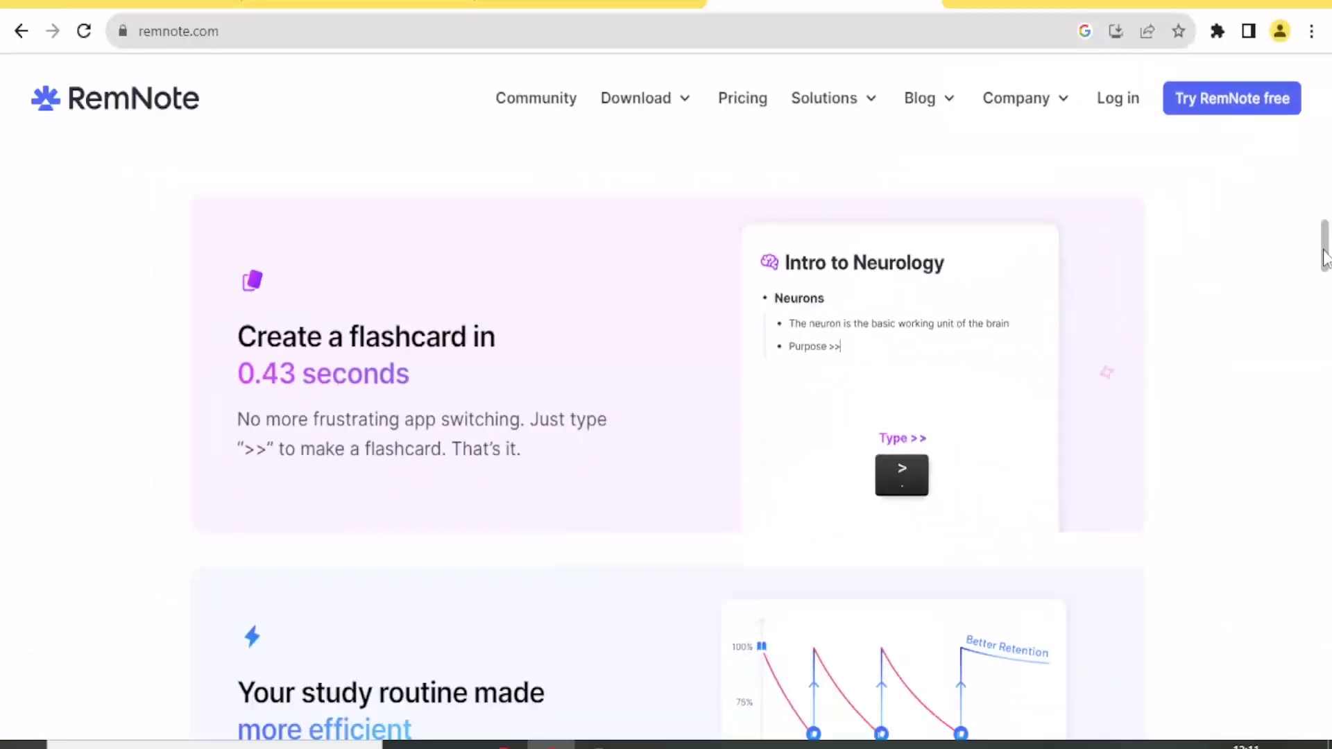
left_click_drag(1327, 259, 1327, 274)
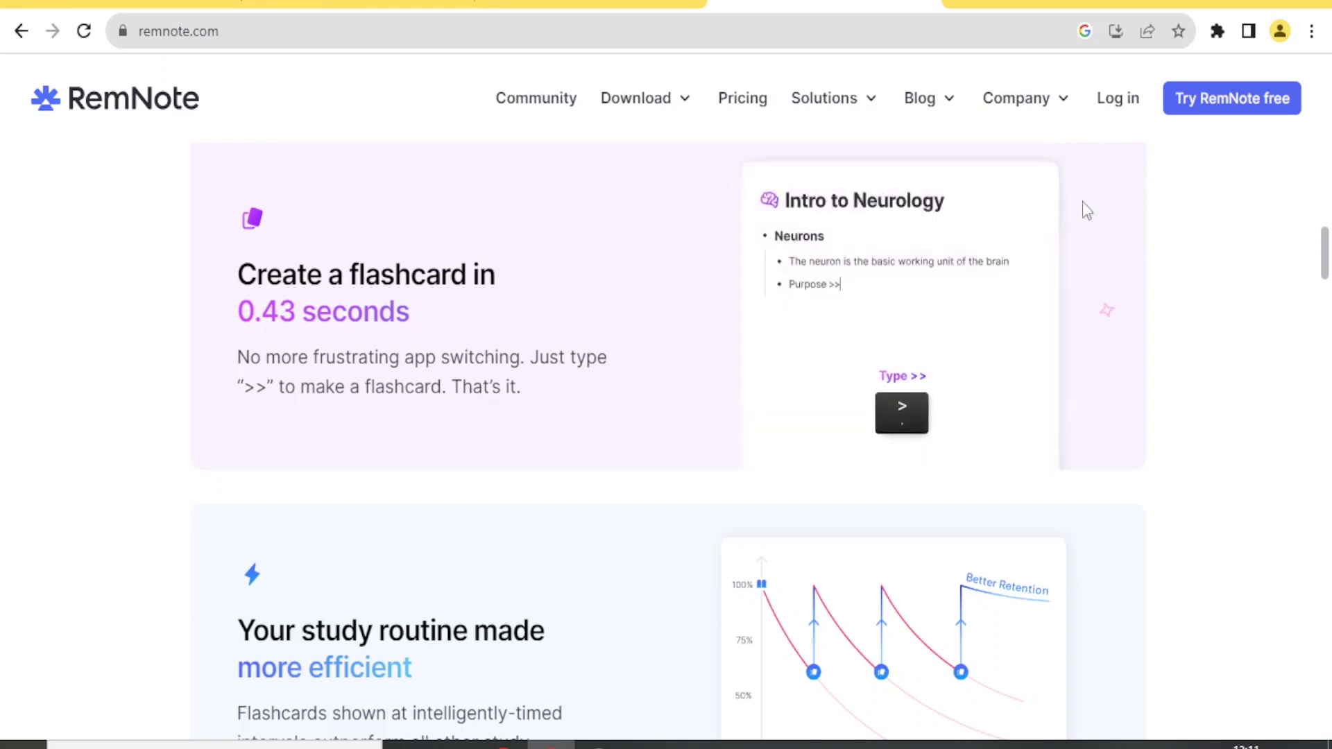
left_click_drag(1327, 255, 1326, 306)
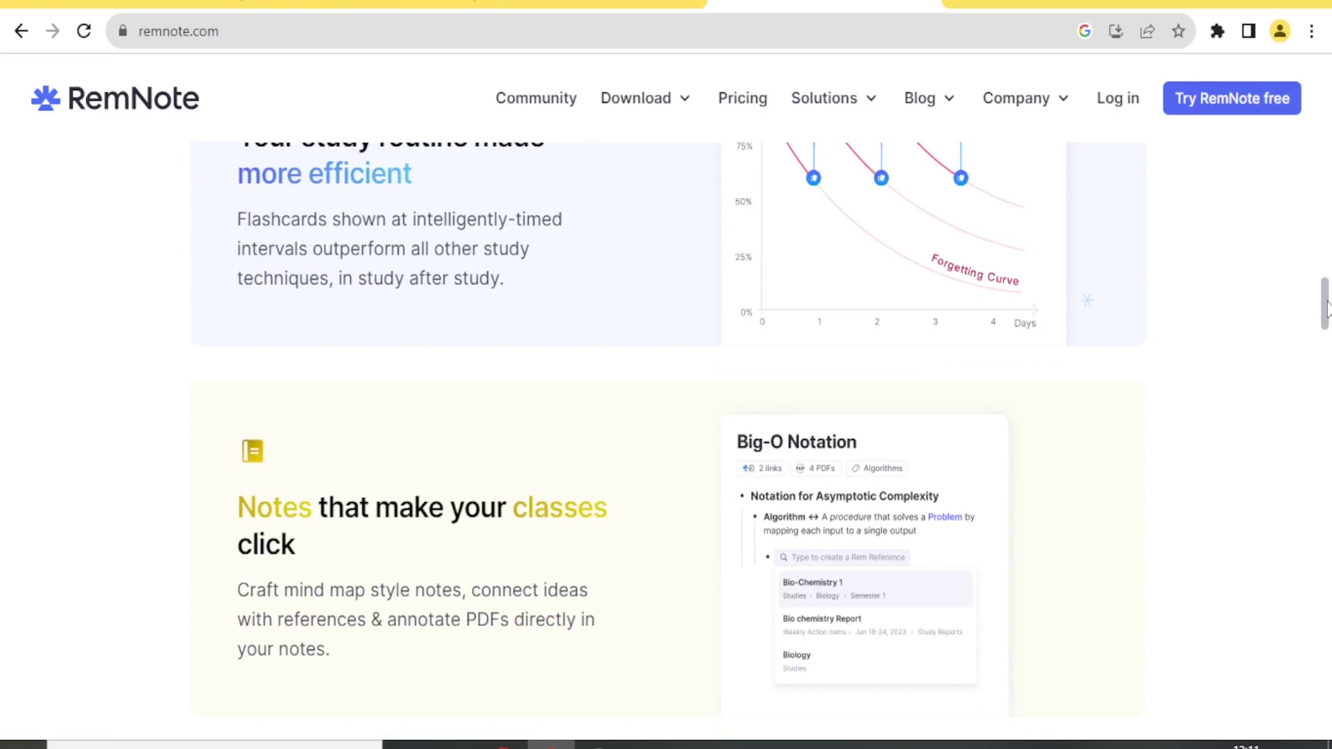
left_click_drag(1327, 309, 1329, 173)
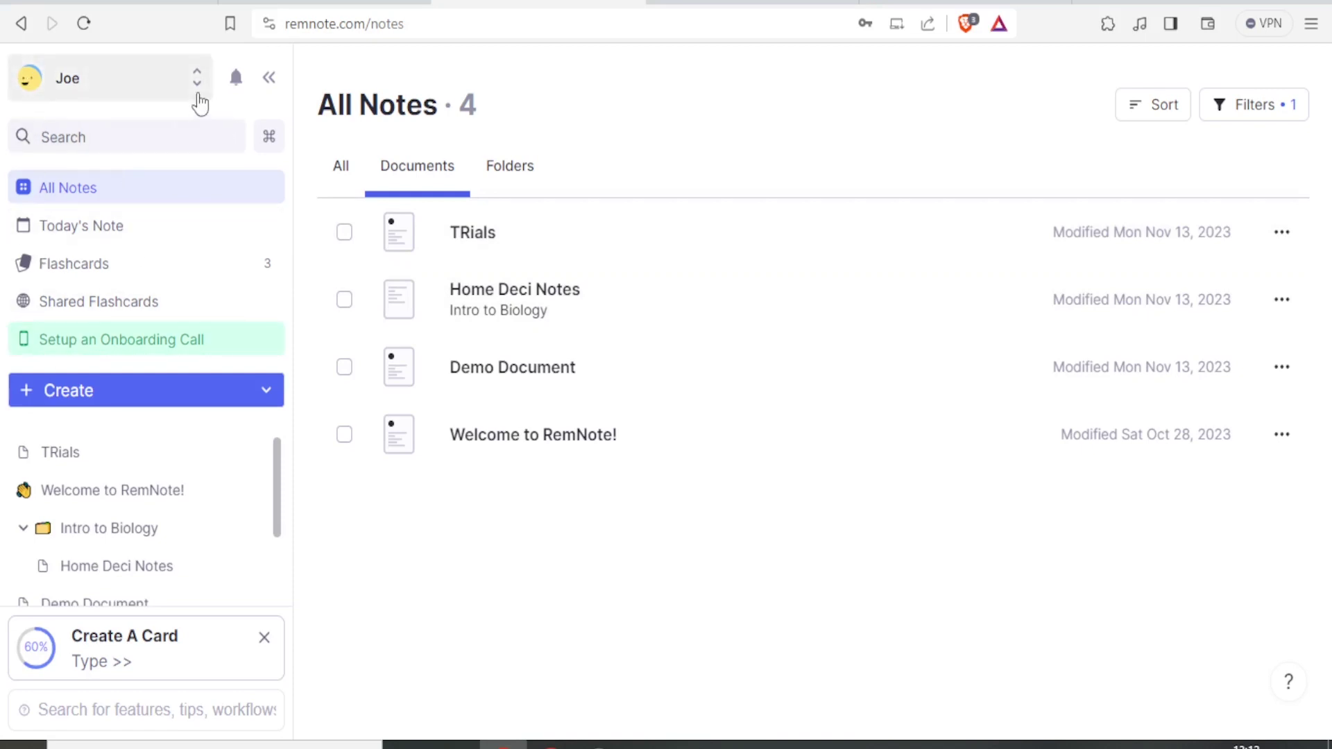
left_click(199, 100)
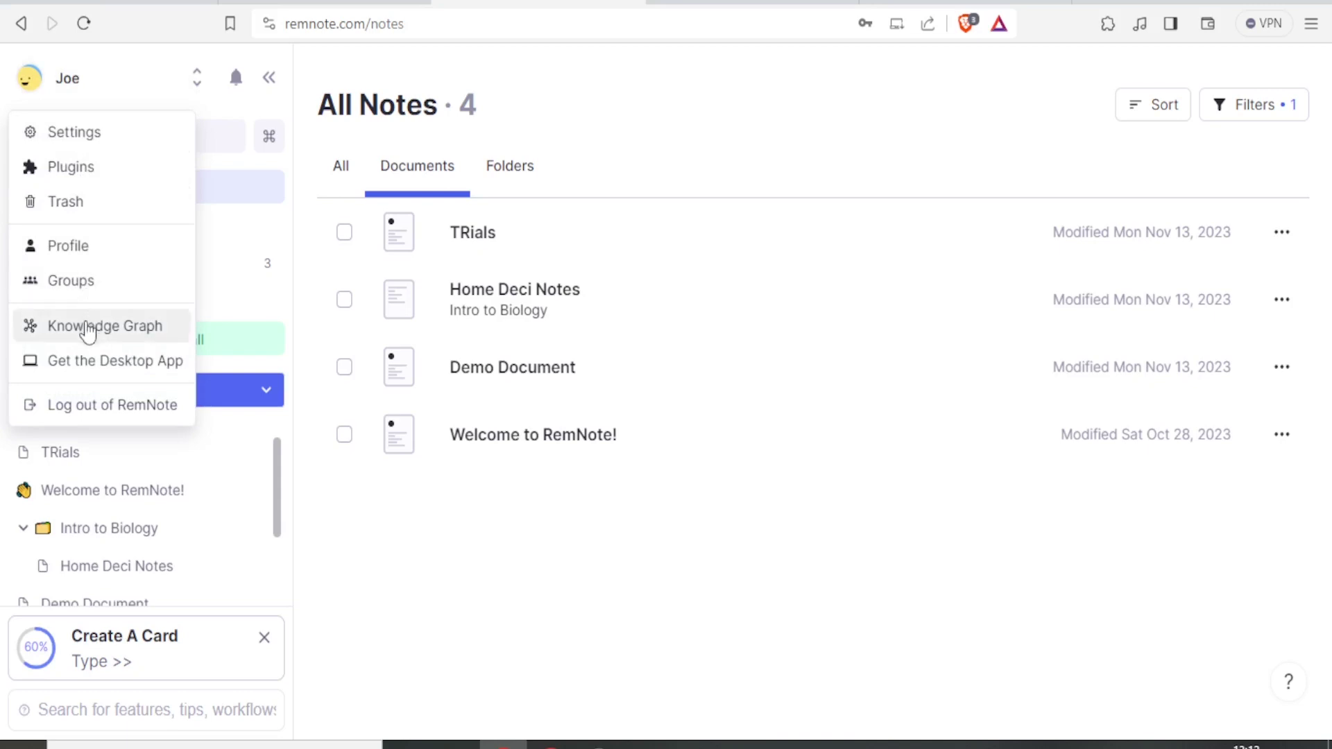
left_click(86, 323)
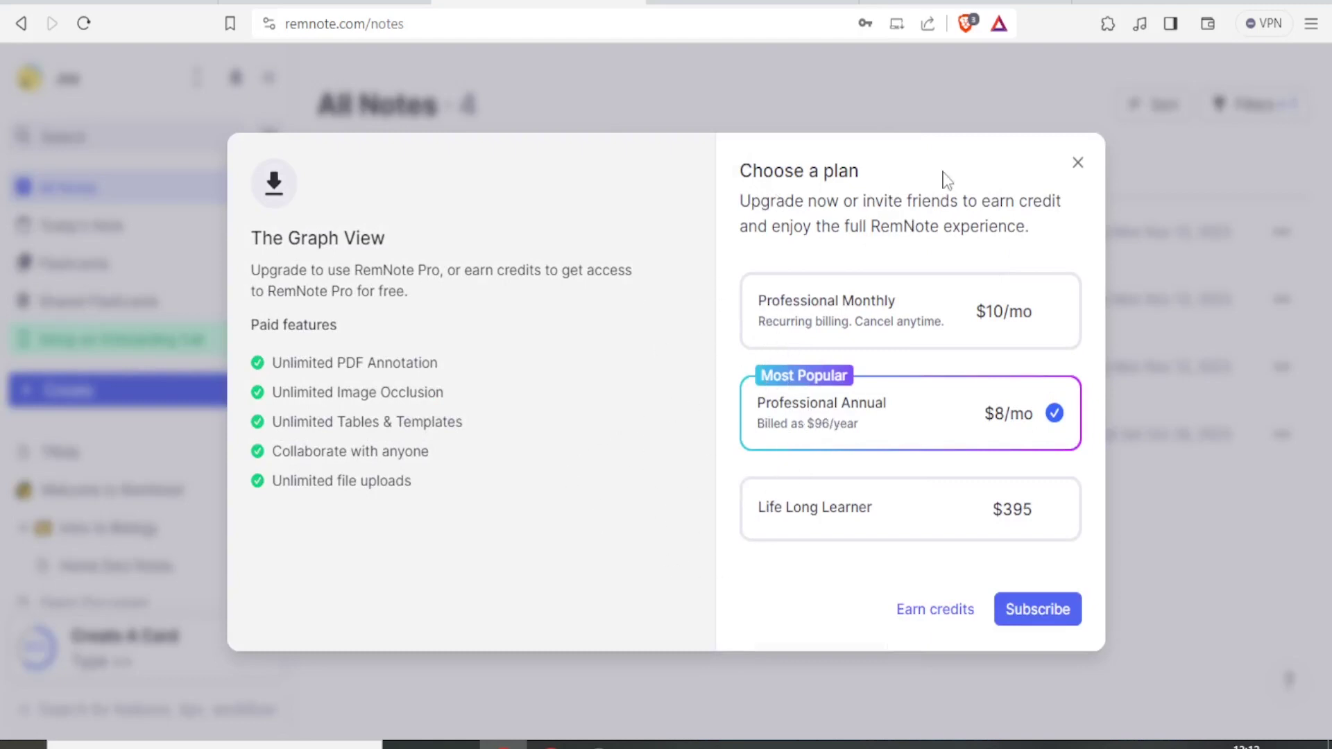
left_click(1078, 162)
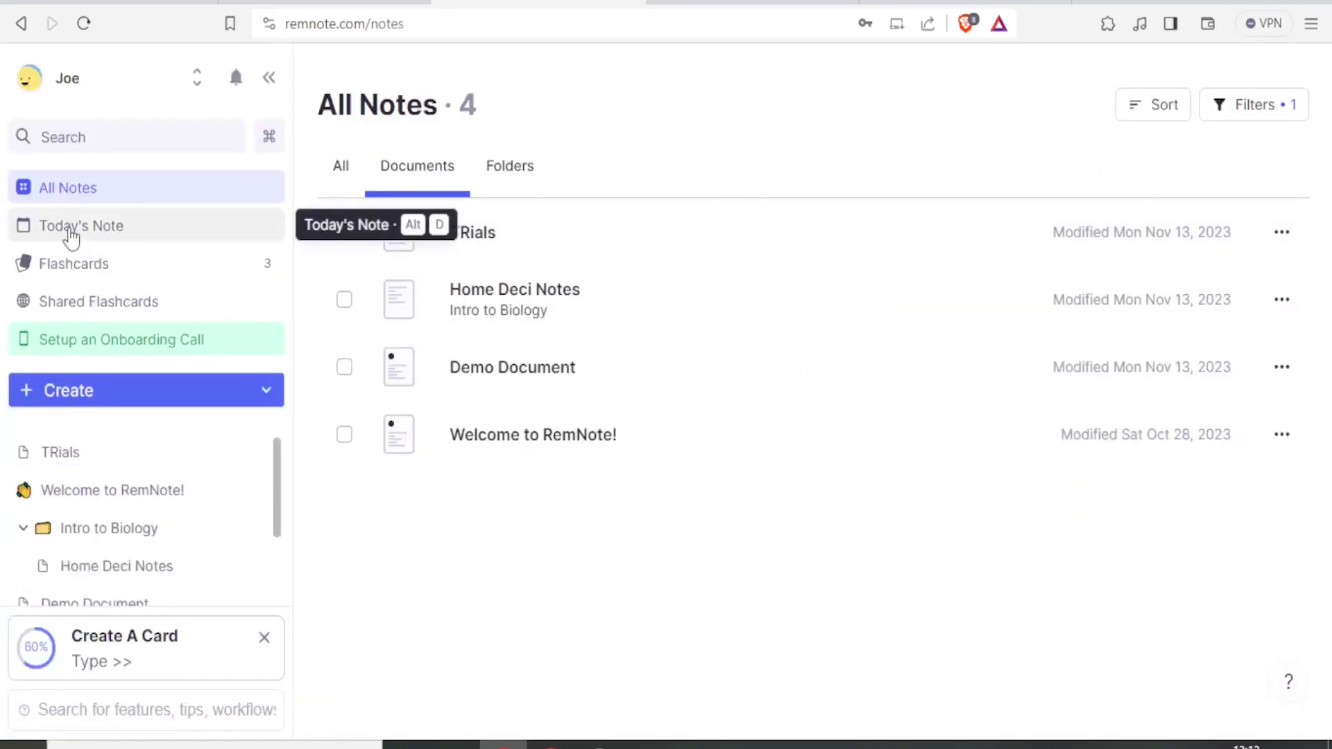
Go from today's daily note to the Flashcards overview and open the TRials deck.
left_click(72, 237)
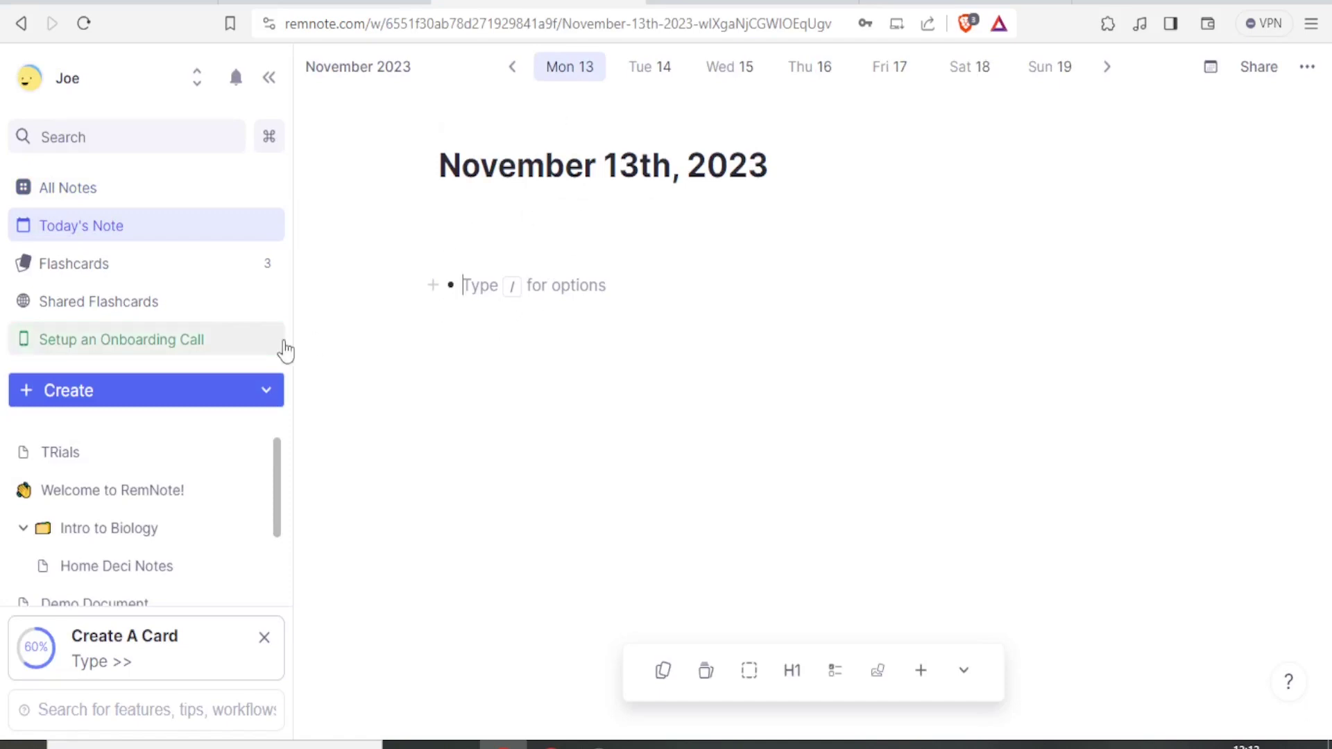
left_click(52, 274)
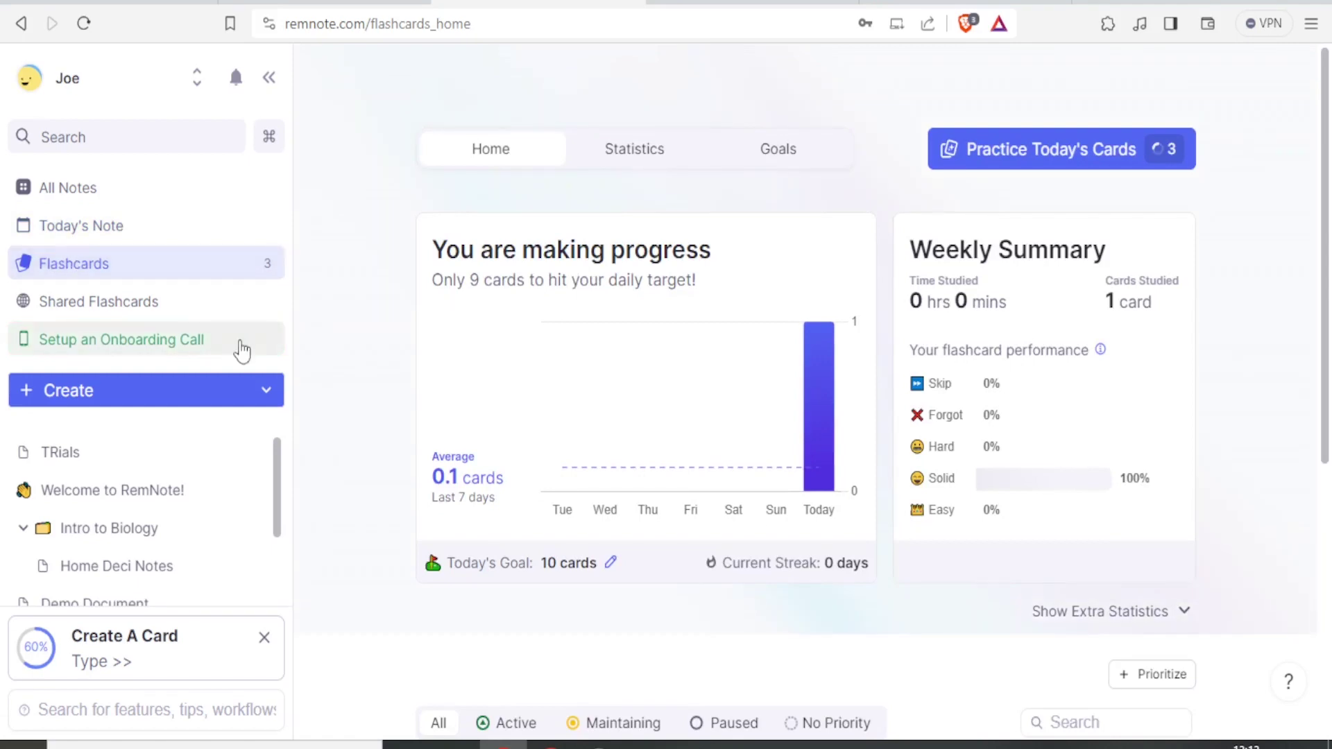
mouse_move(830, 424)
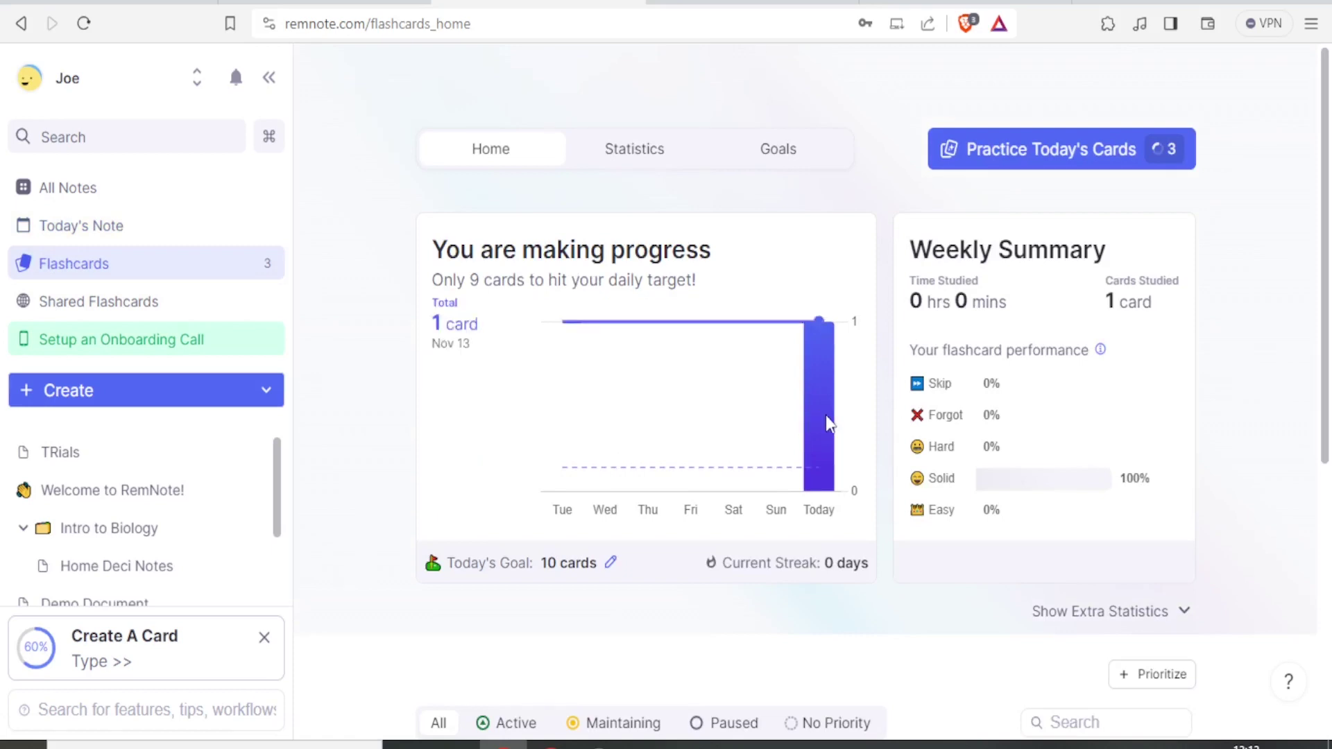
scroll(629, 472, "down", 1)
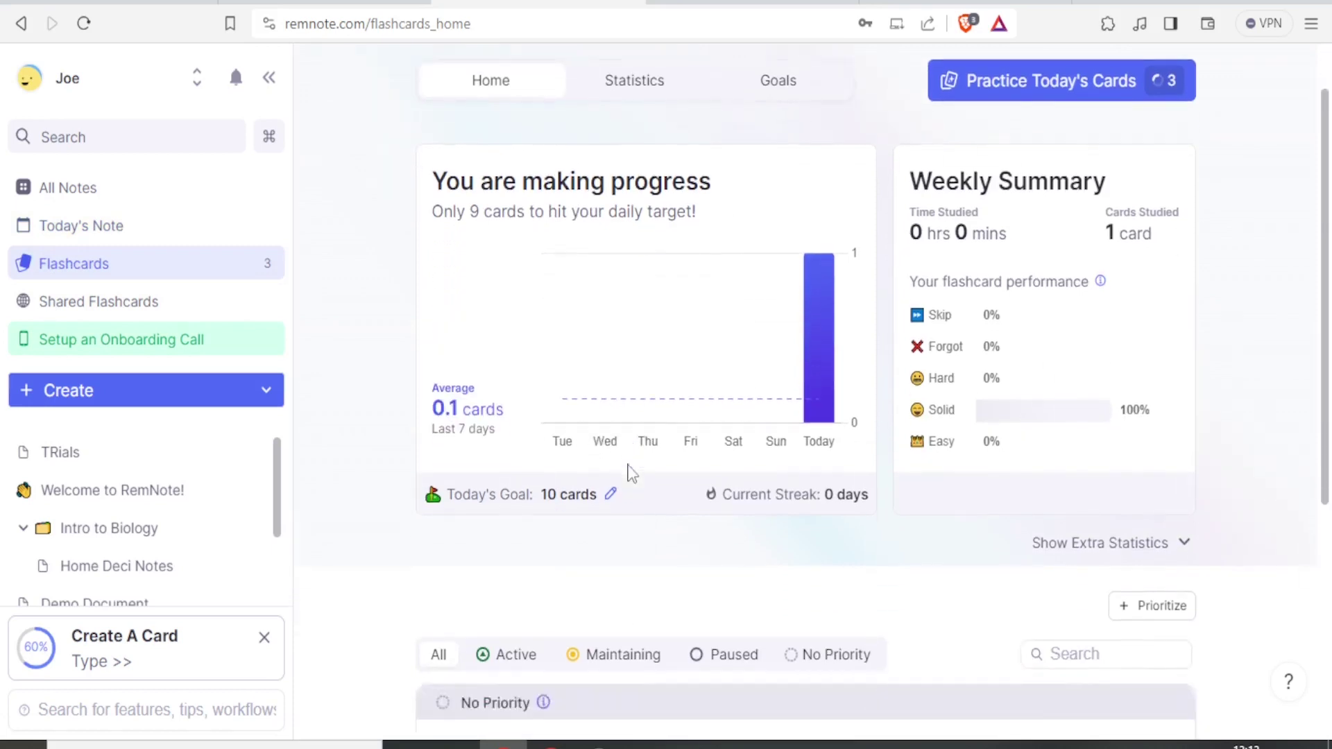
scroll(632, 474, "down", 3)
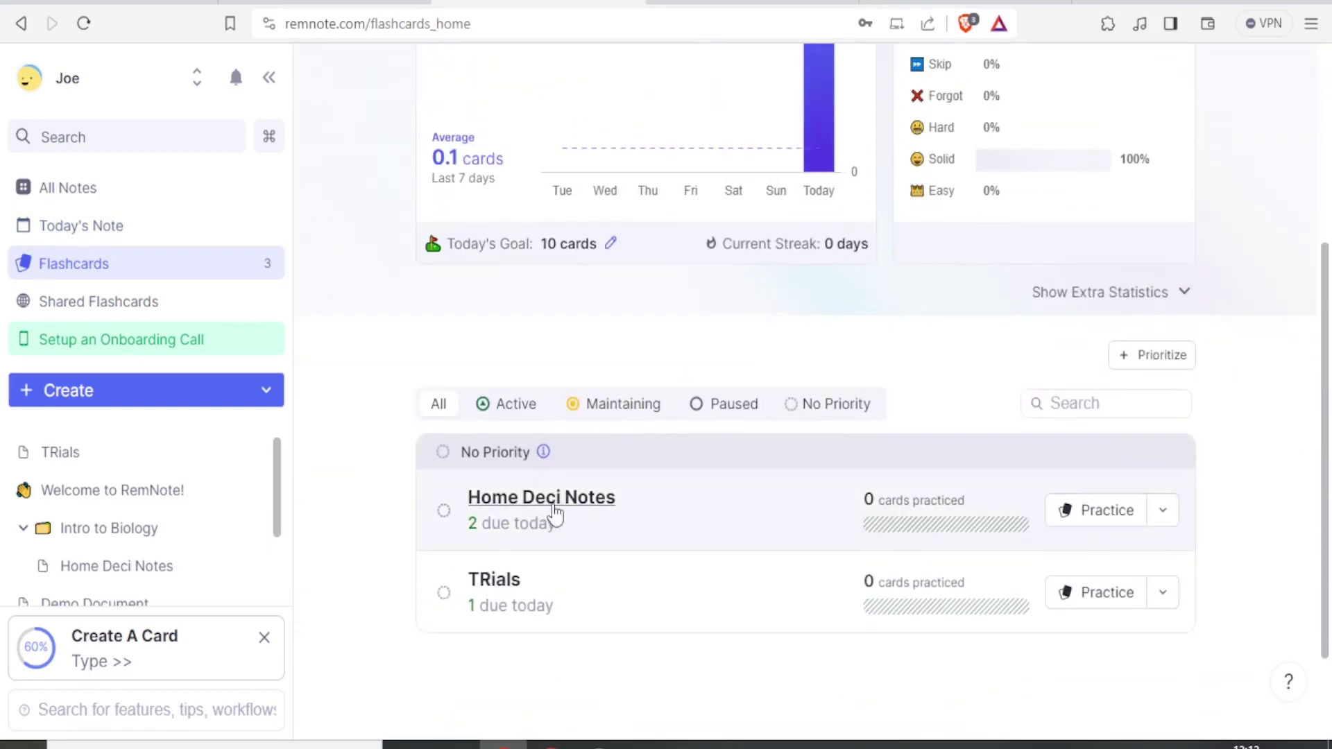
left_click(494, 580)
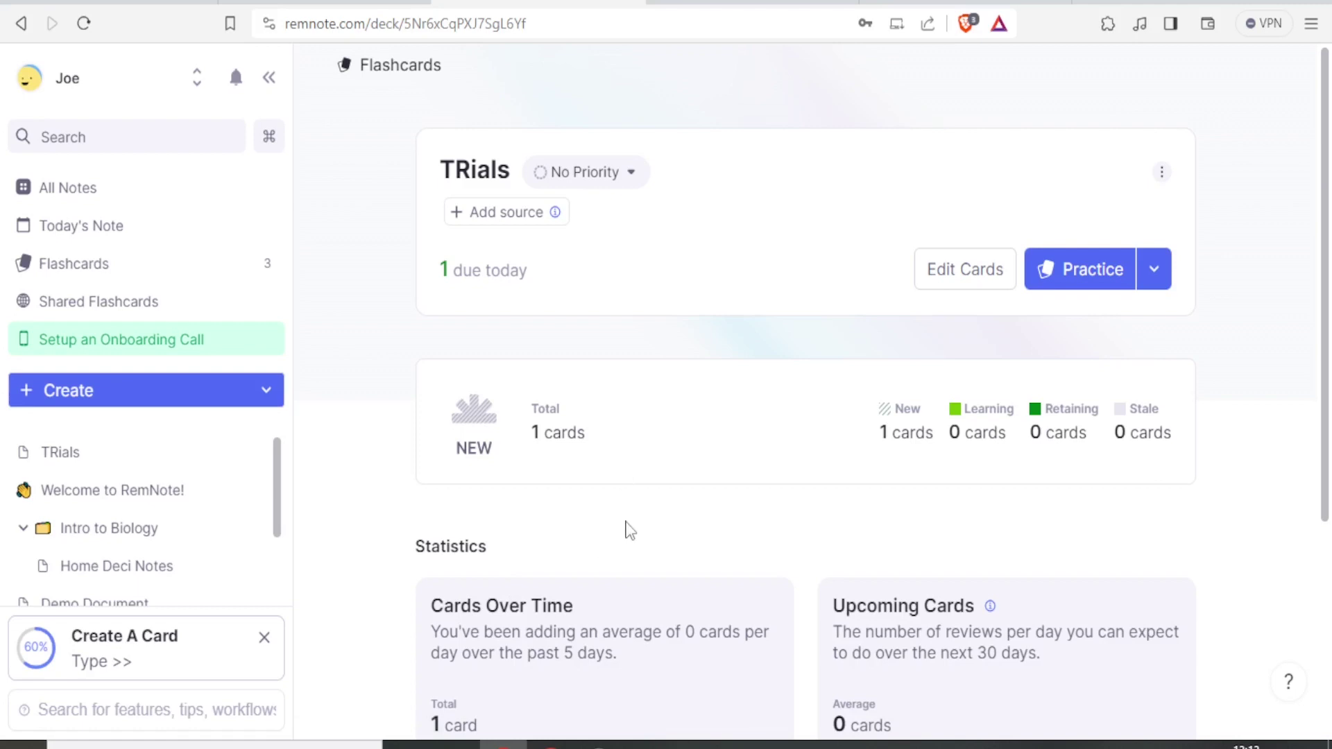
Practise the TRials deck's Africa card, reveal its answer and rate it Easily recalled.
left_click(1113, 278)
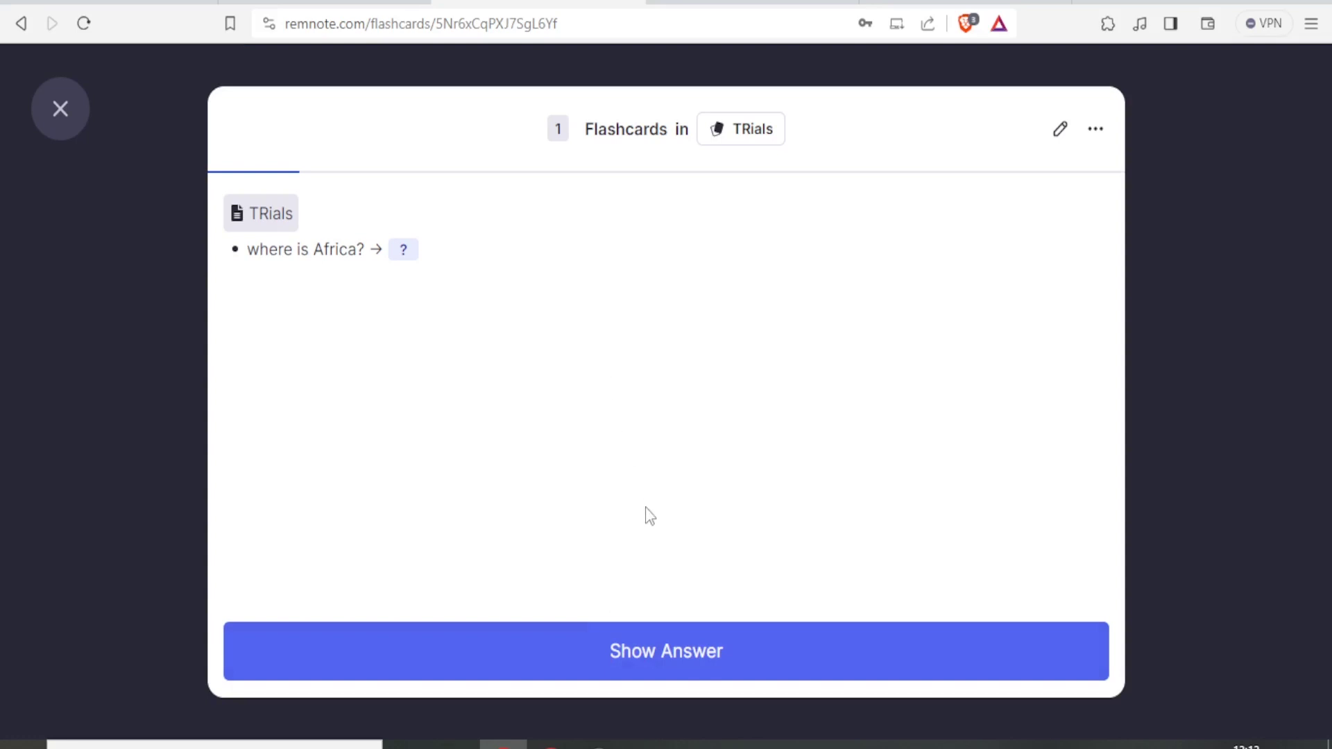
left_click(668, 652)
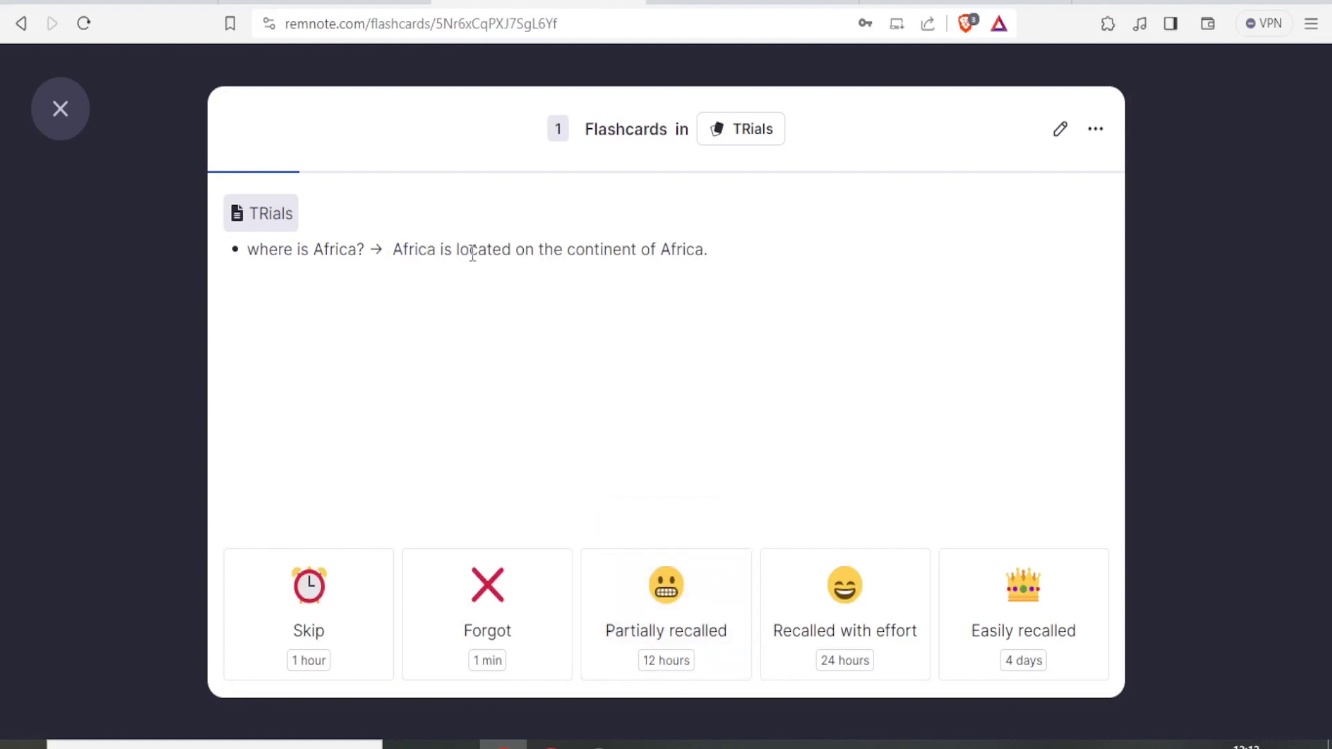
left_click_drag(517, 249, 740, 248)
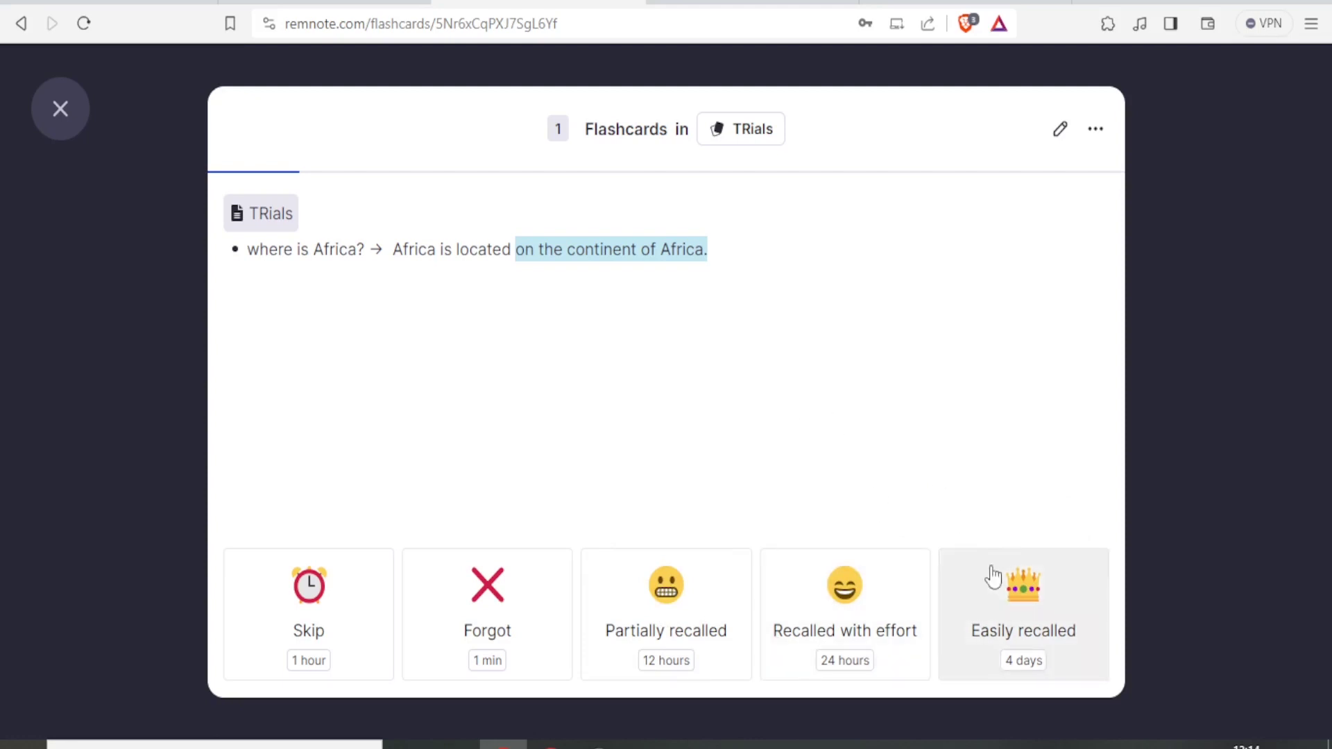
left_click(997, 594)
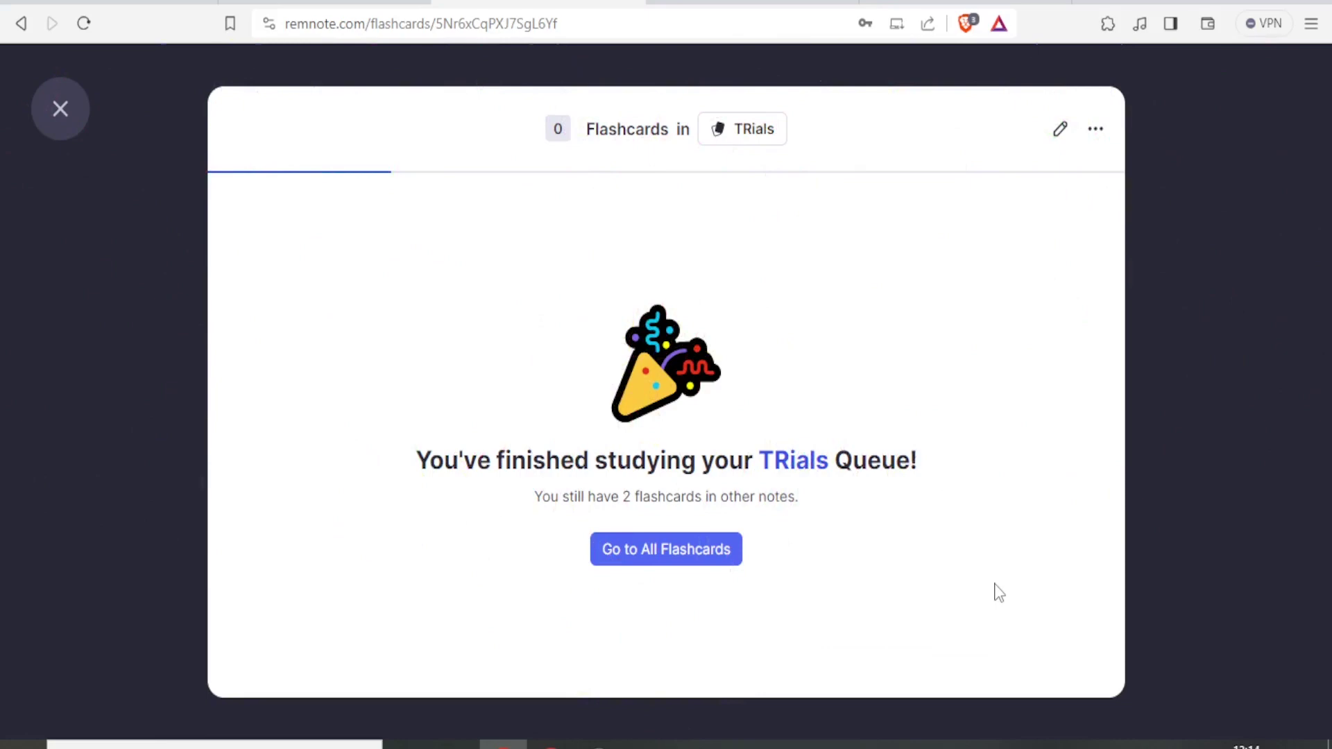
Practise all remaining flashcards, rating both Mitochondria cards Recalled with effort.
left_click(708, 568)
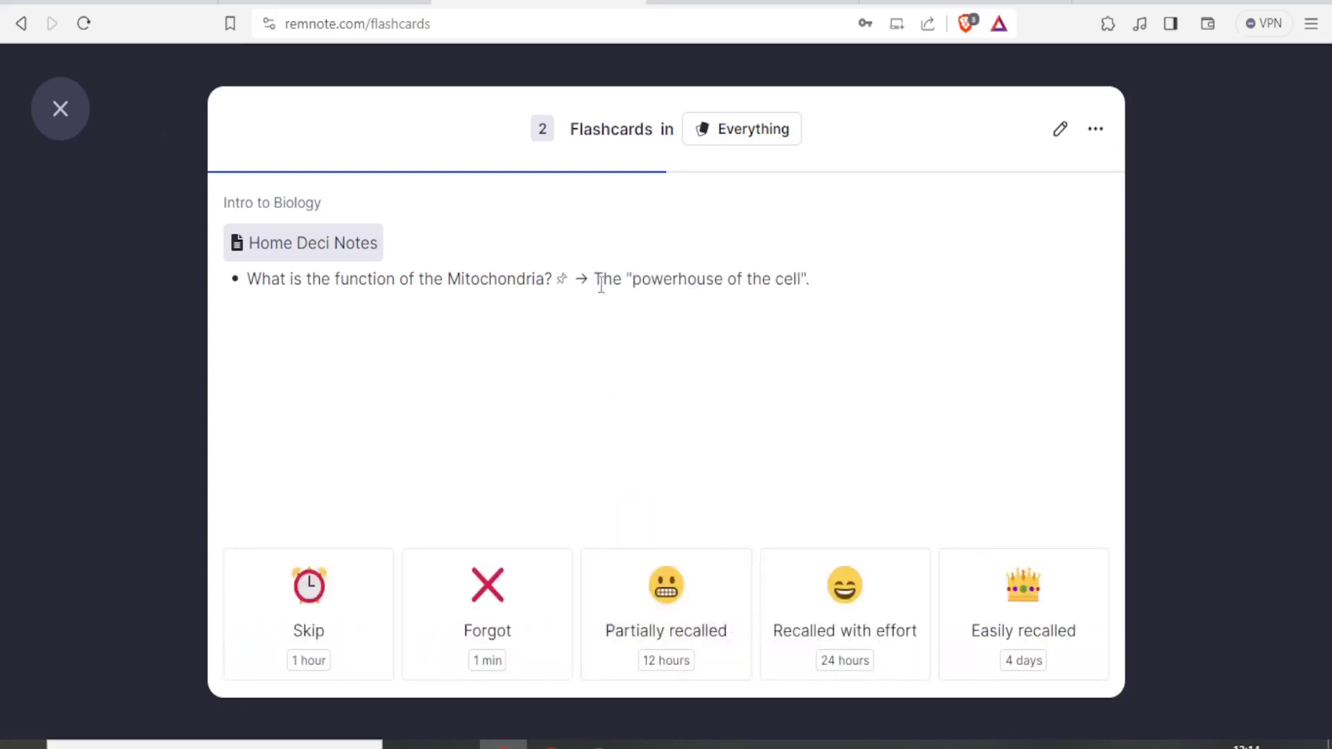
left_click_drag(591, 283, 806, 285)
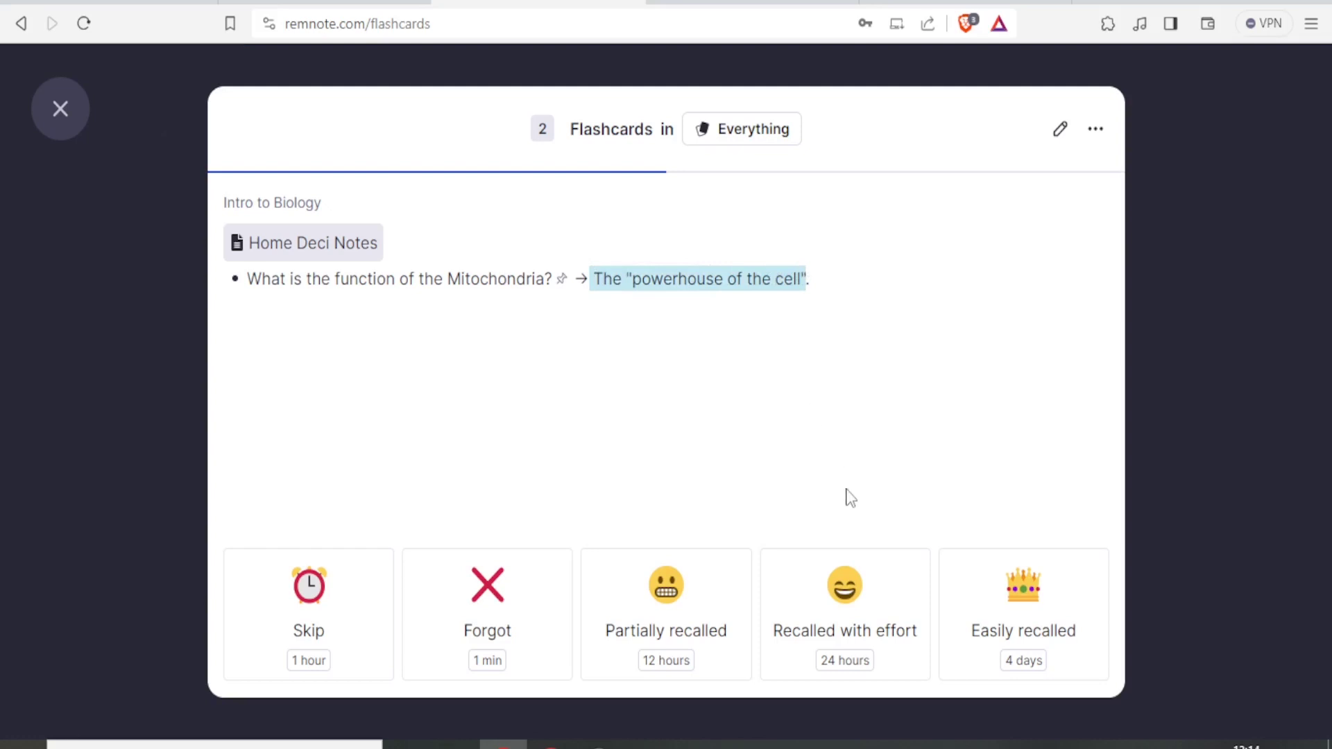
left_click(837, 604)
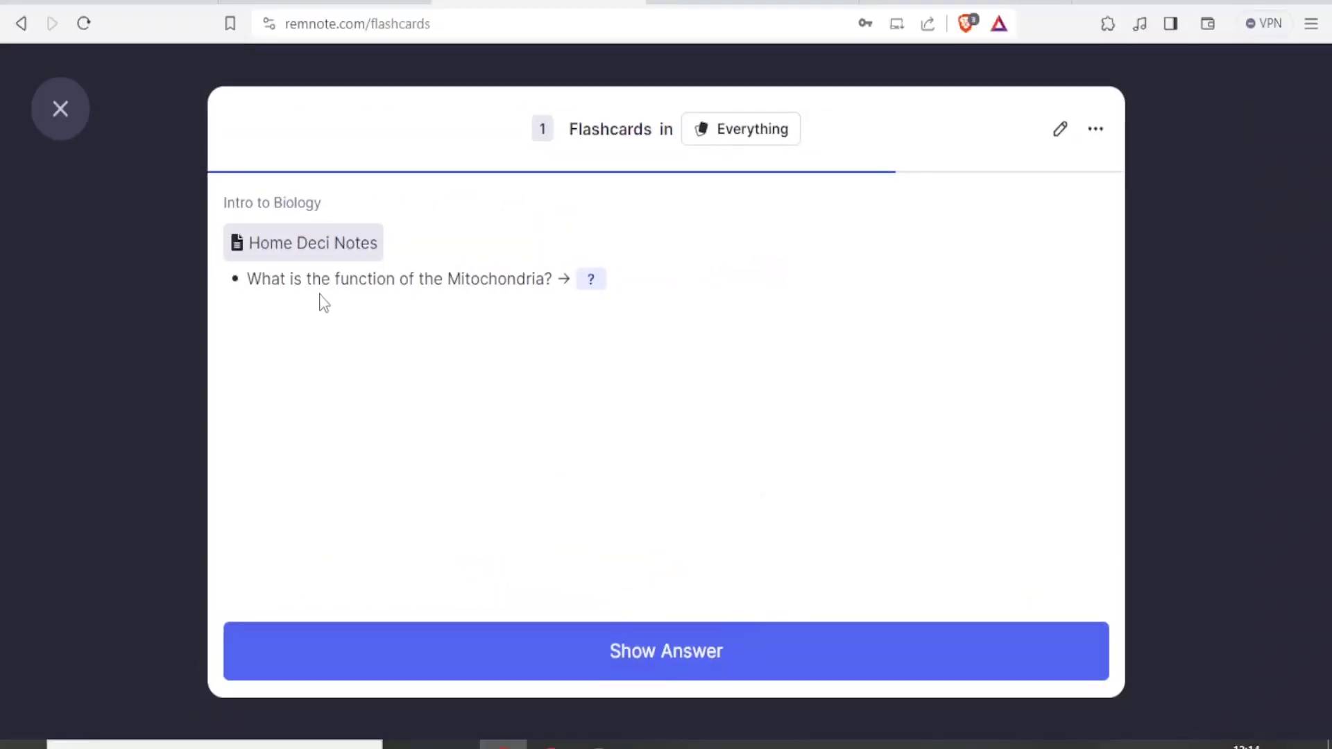
left_click(661, 653)
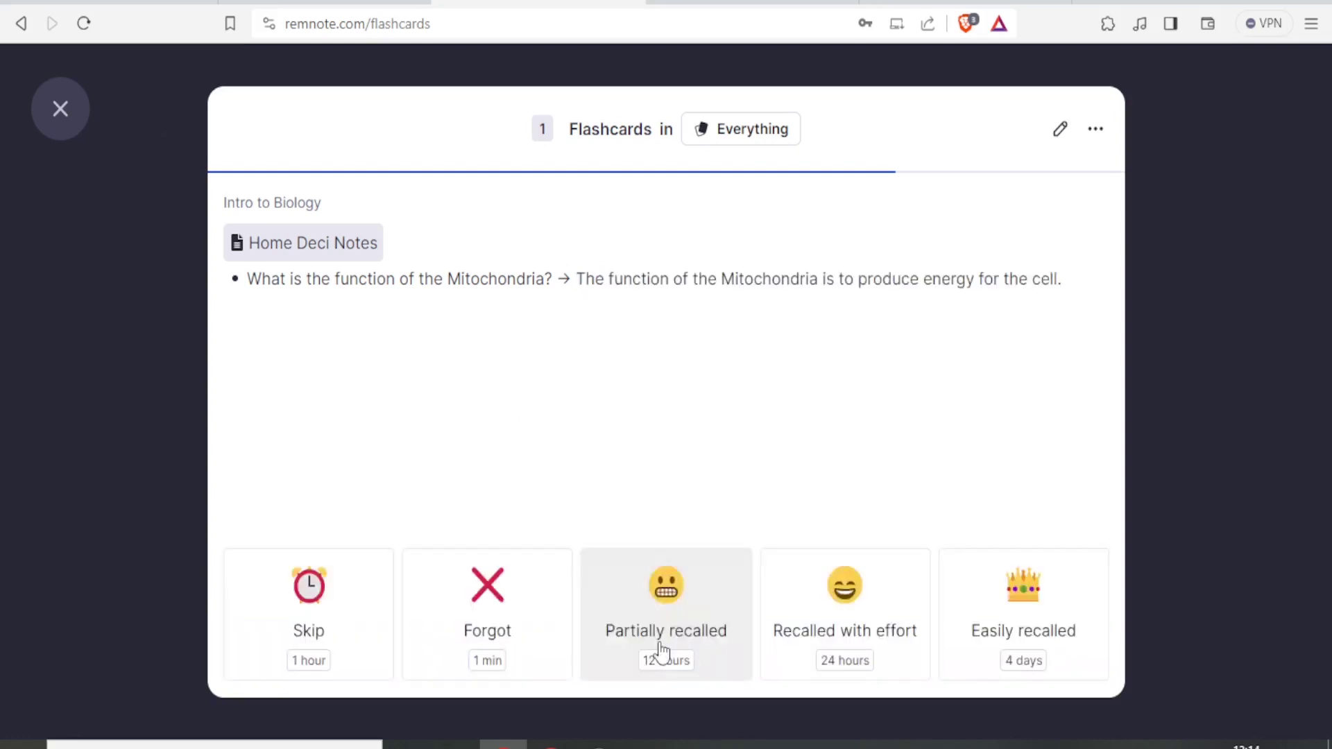
left_click(863, 634)
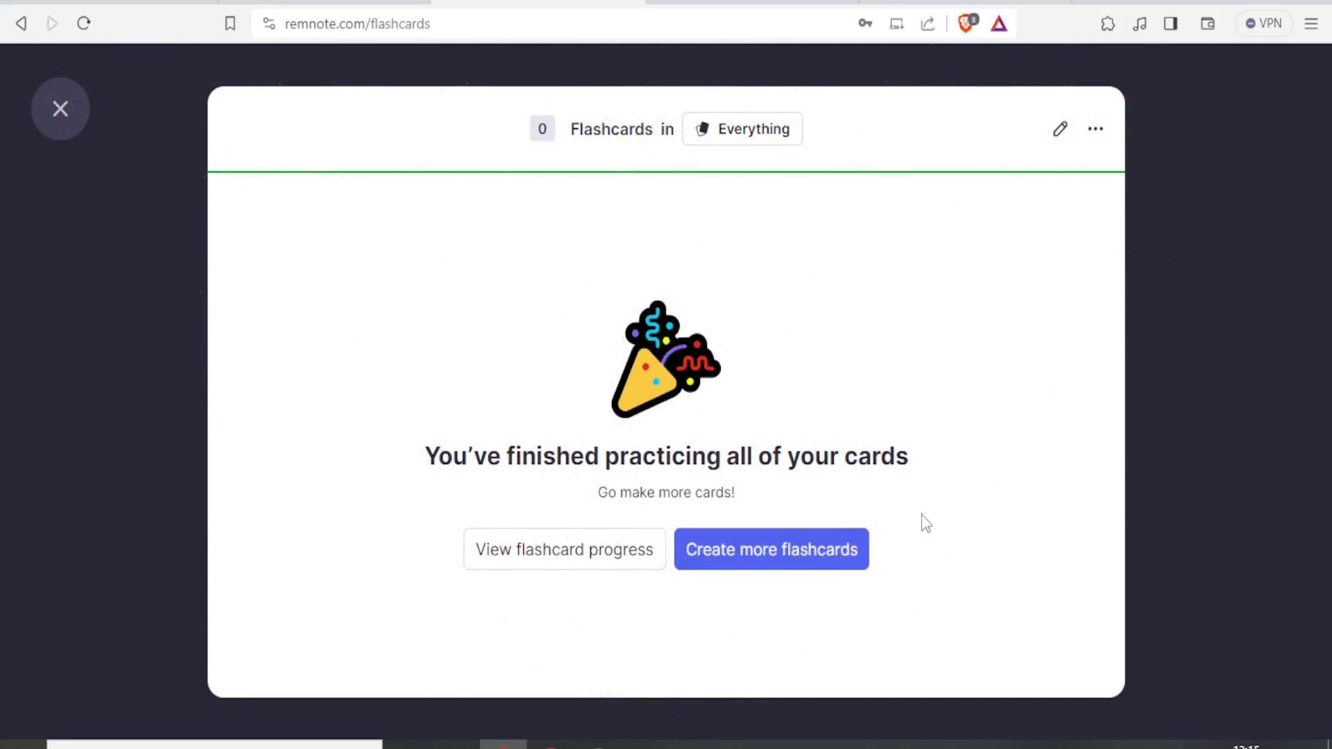
left_click(776, 541)
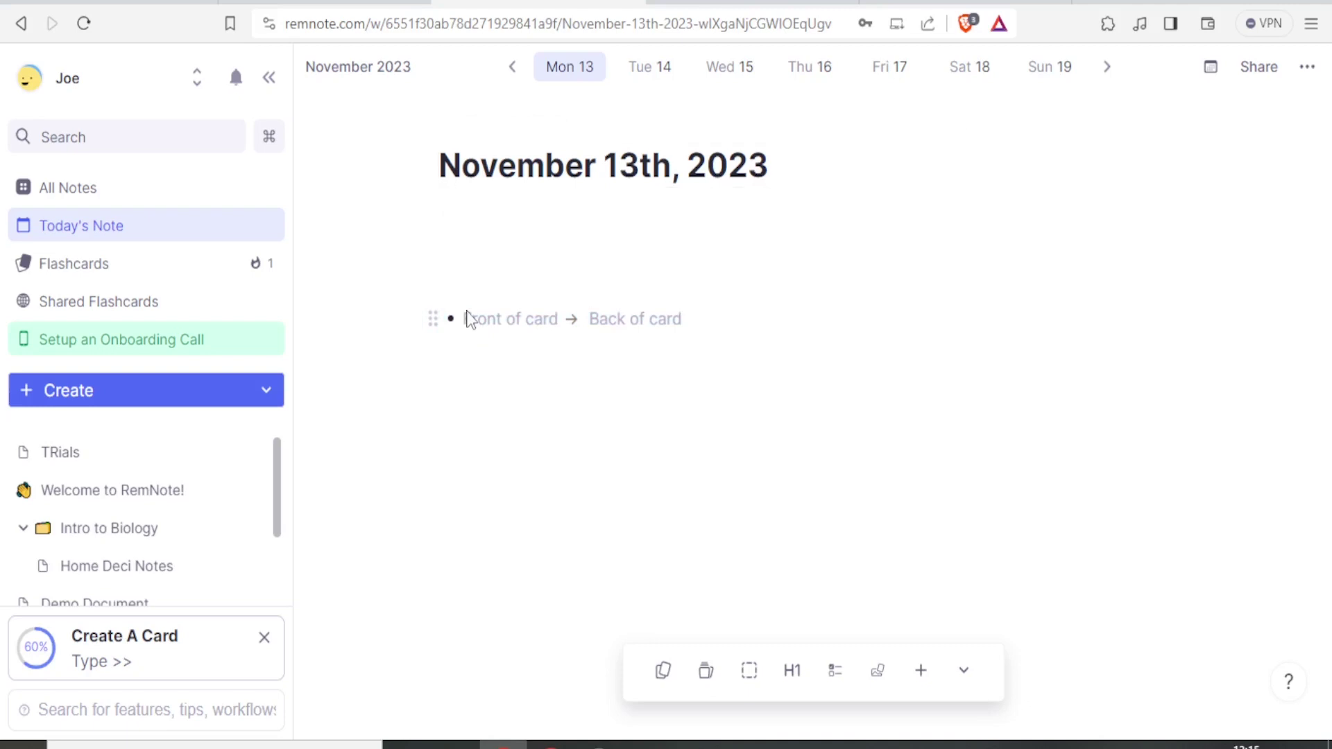
Replace a mistyped card question with 'what is the highly populated country in the world?'.
type("what is thebest video editing software →")
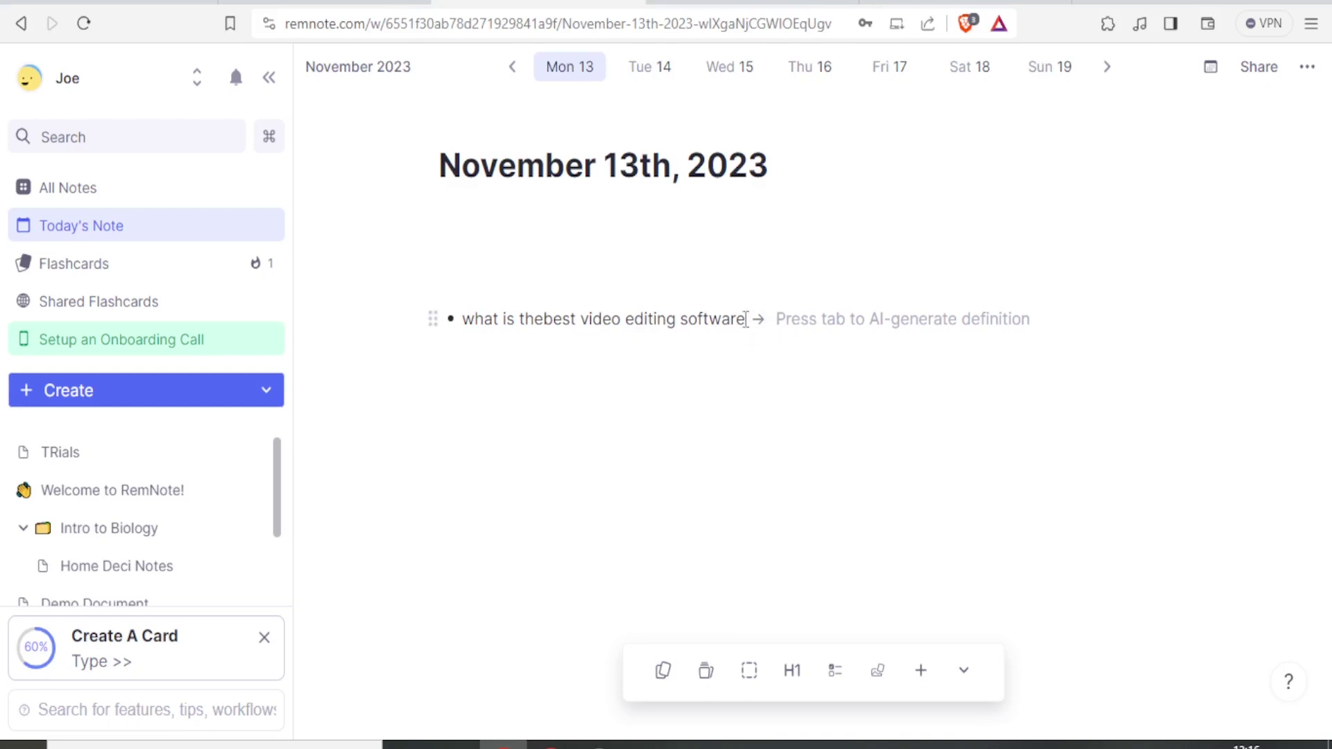
left_click_drag(748, 319, 464, 325)
key("BackSpace")
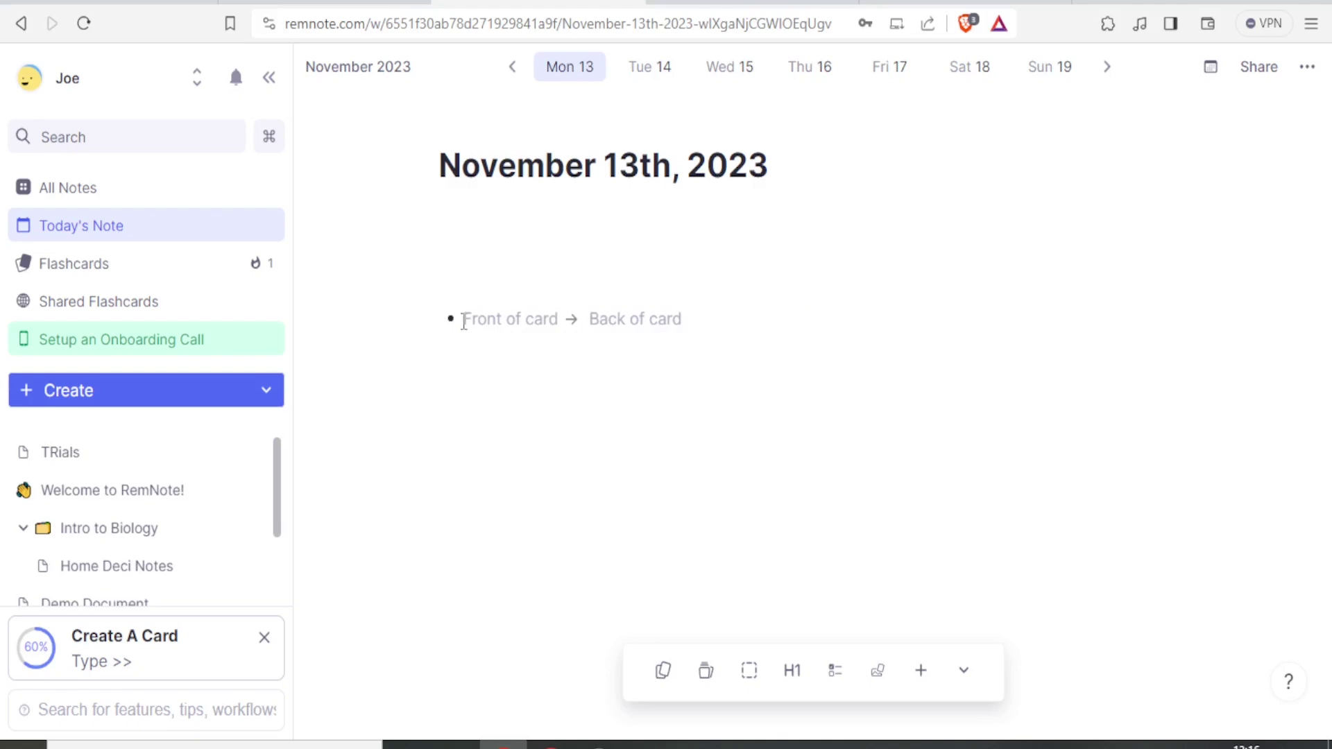
type("what is the highly populated country in the world?")
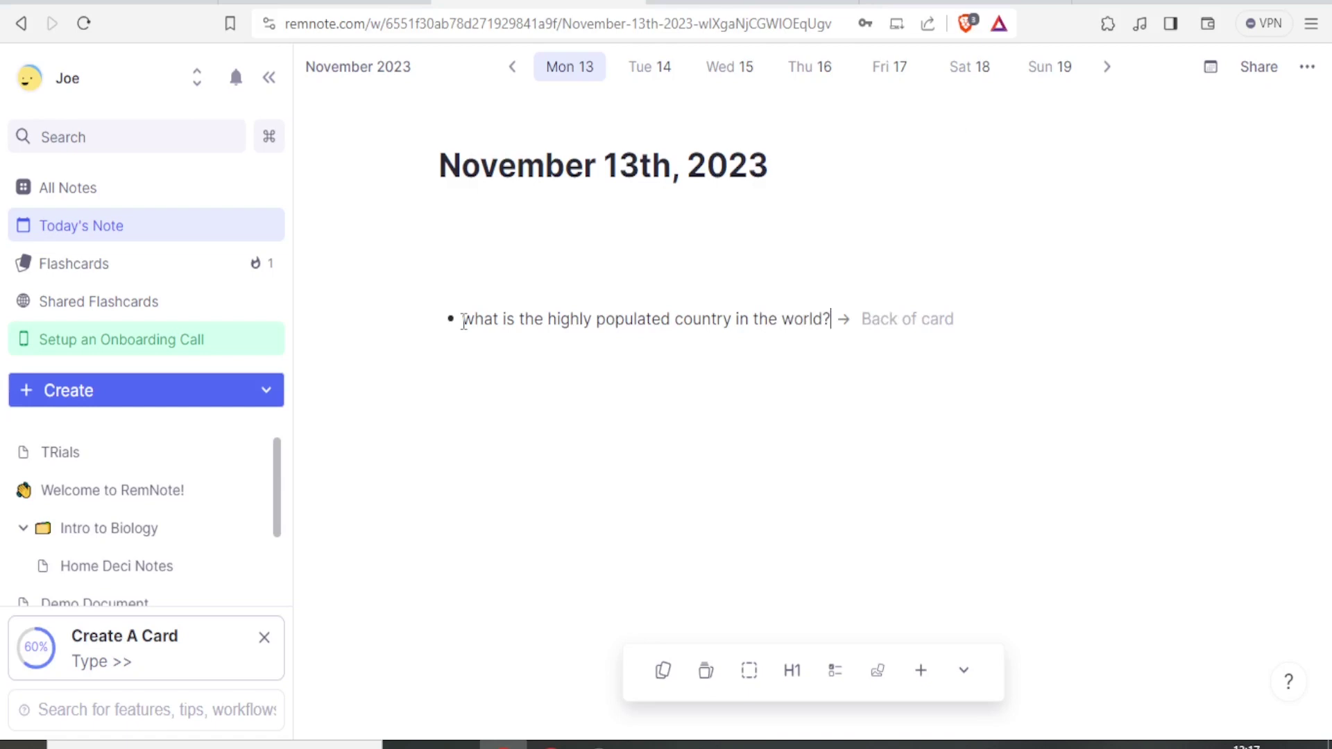
Set the card's back to India and start a new bullet with the / Flashcards options.
left_click(860, 322)
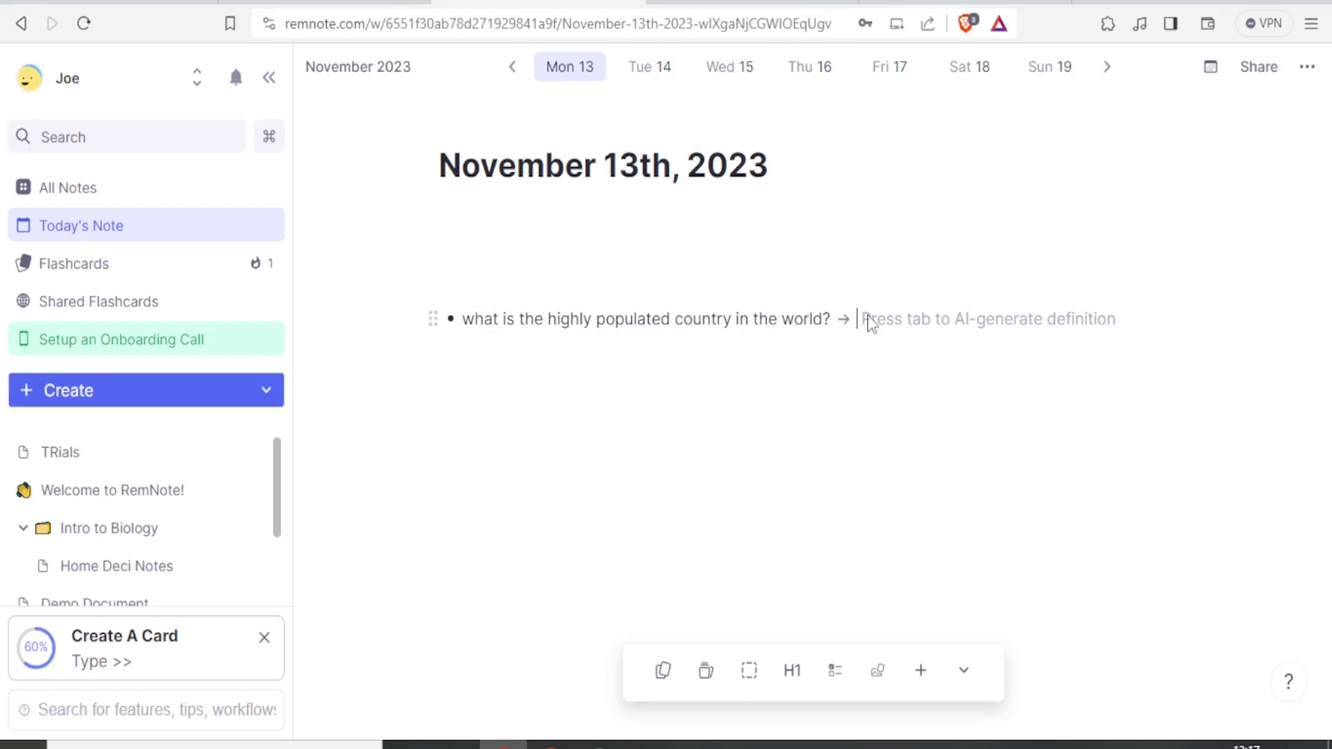
type("India")
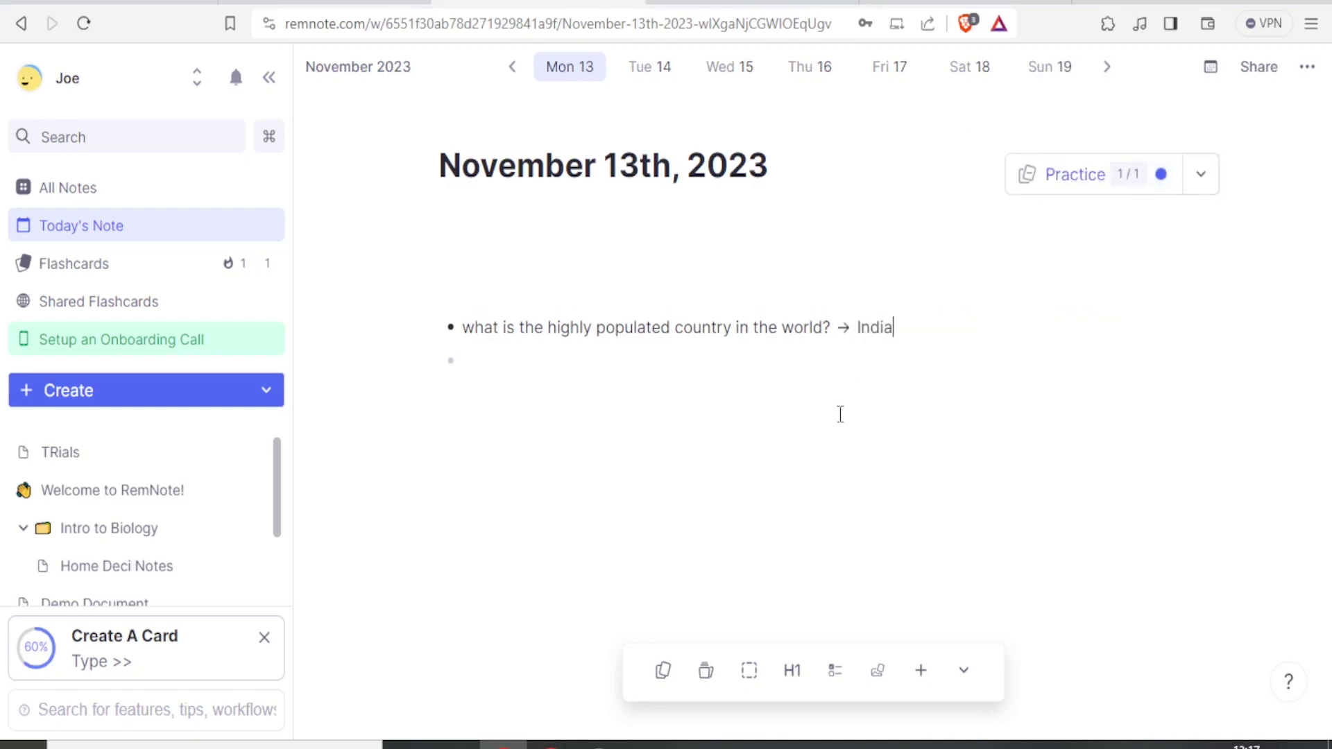
key("Return")
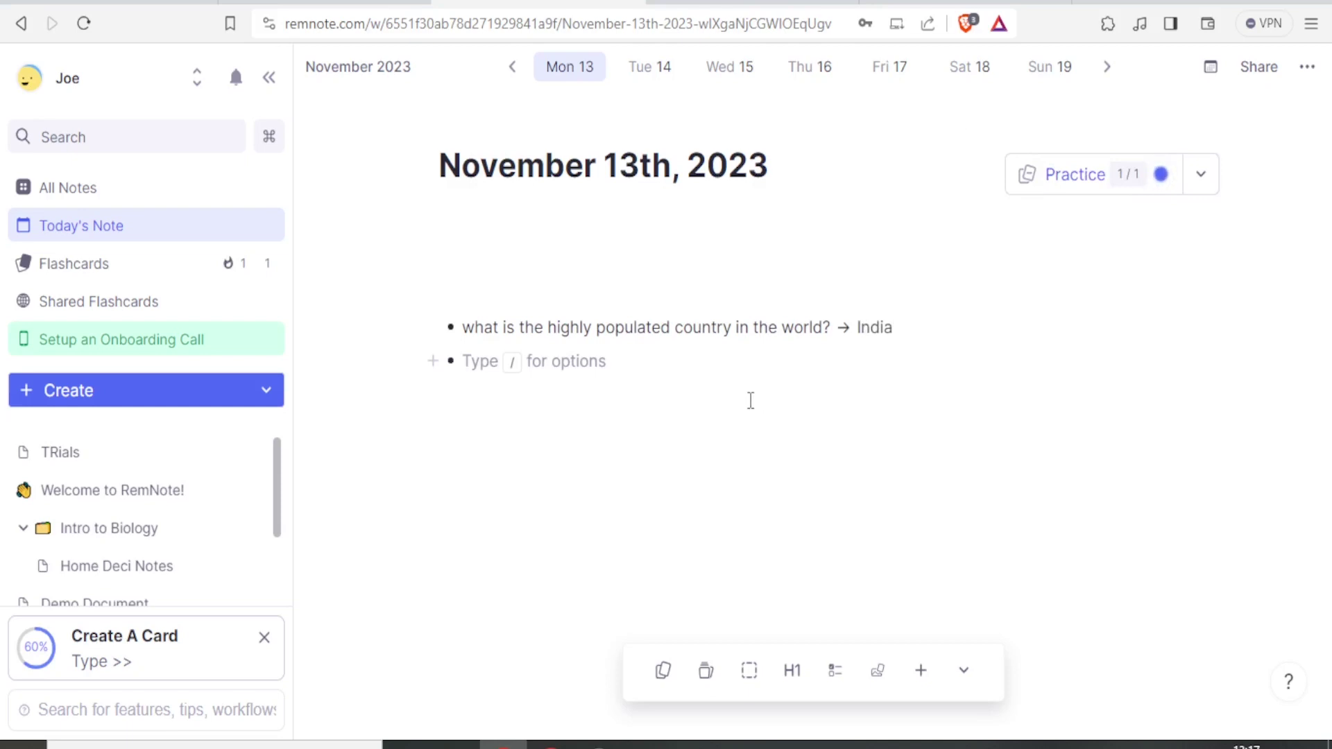
type("/")
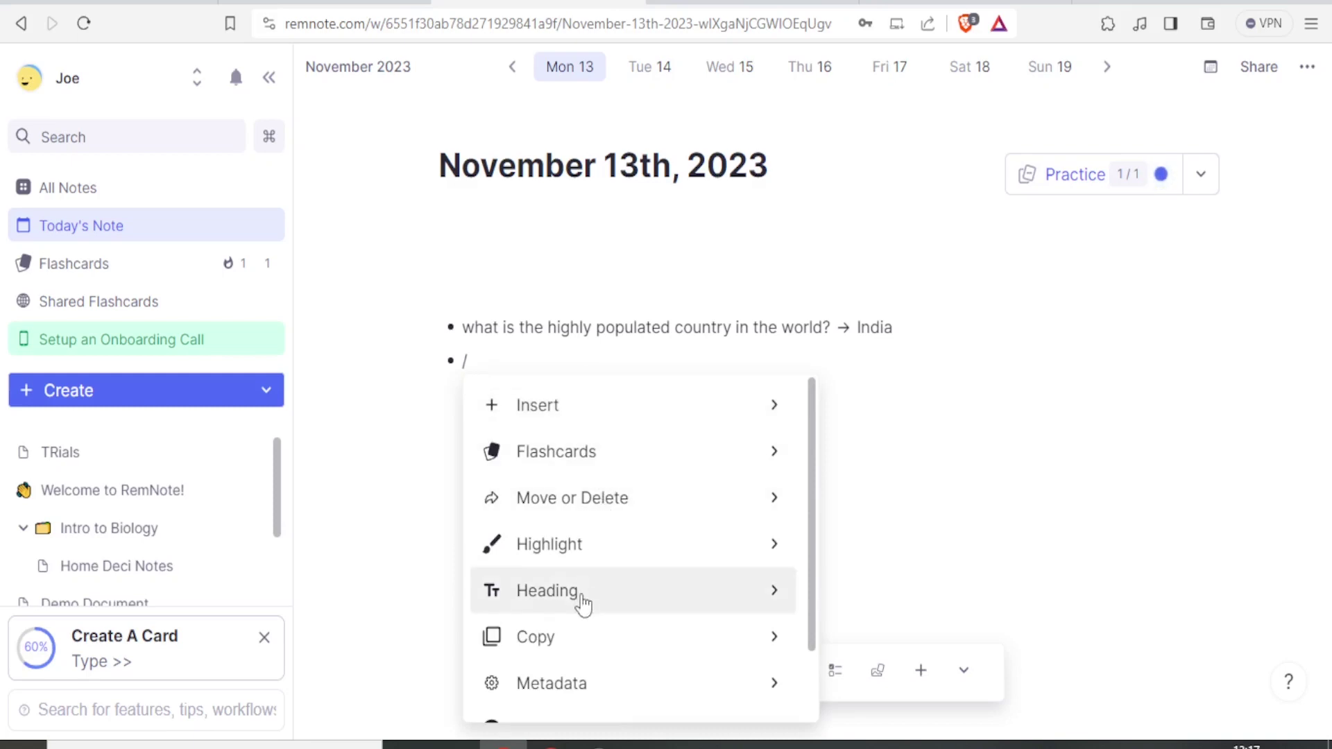
left_click(568, 458)
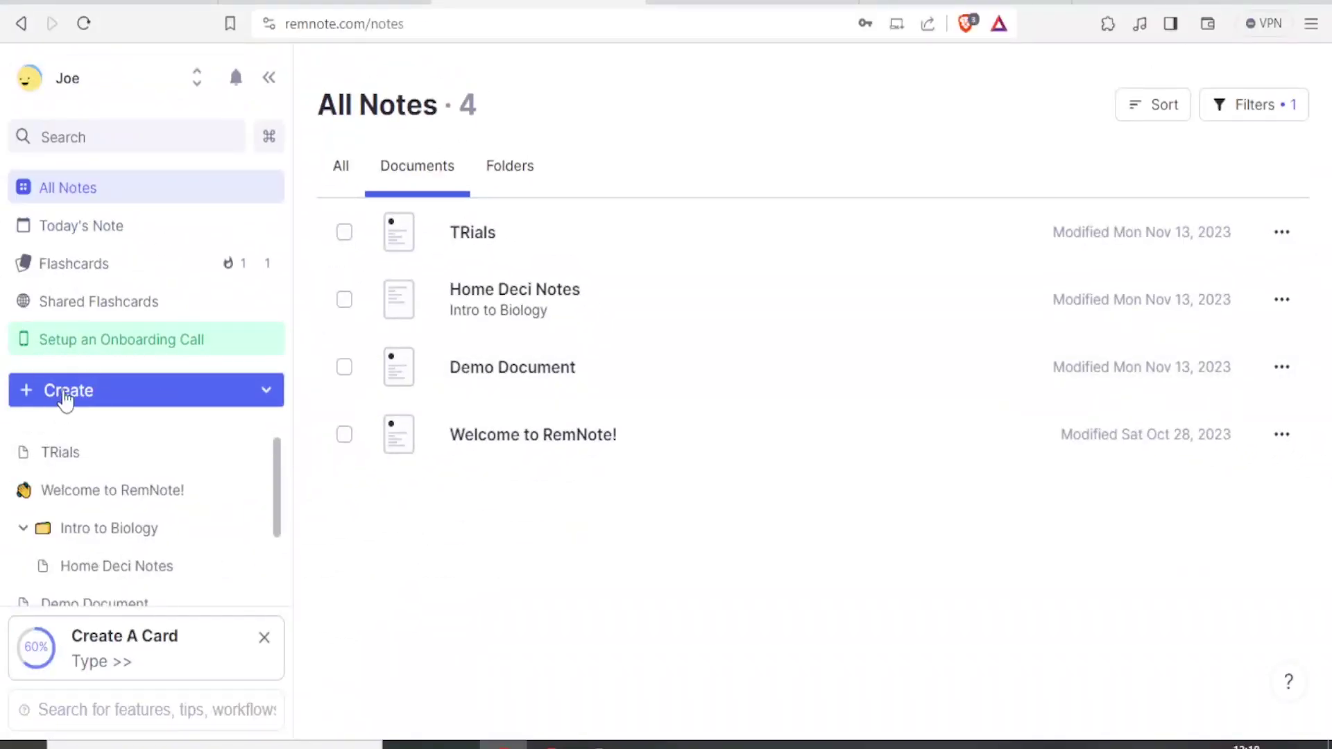
left_click(66, 397)
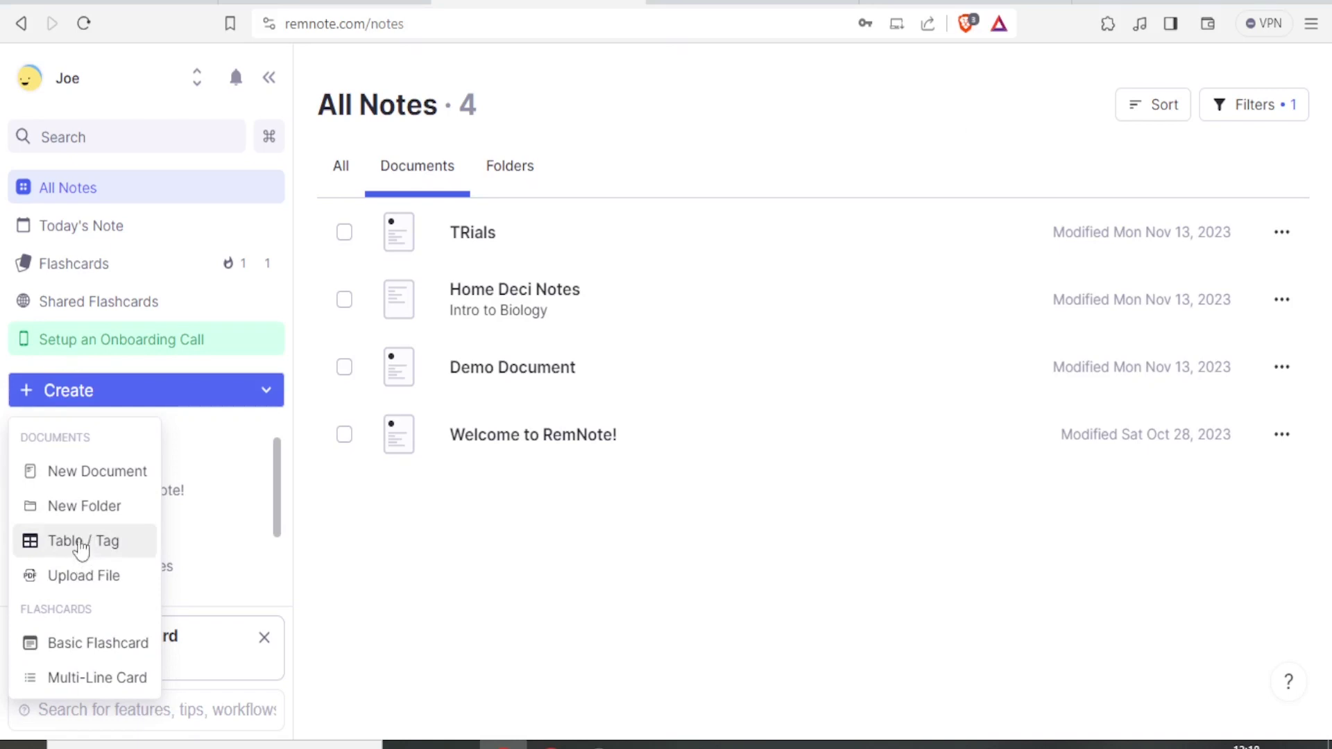
Create a new 'Exam Notes' document with Basic Cards and begin entries like 5-2.
left_click(49, 474)
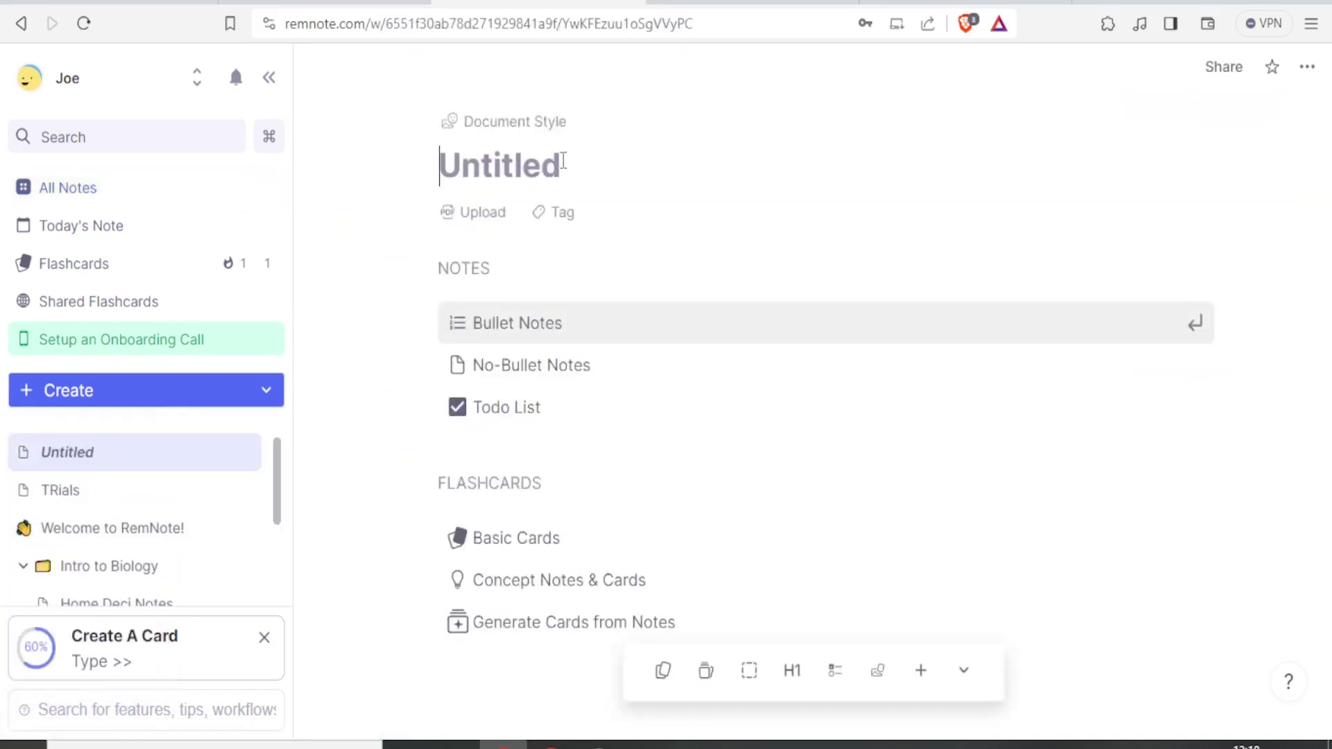
type("E")
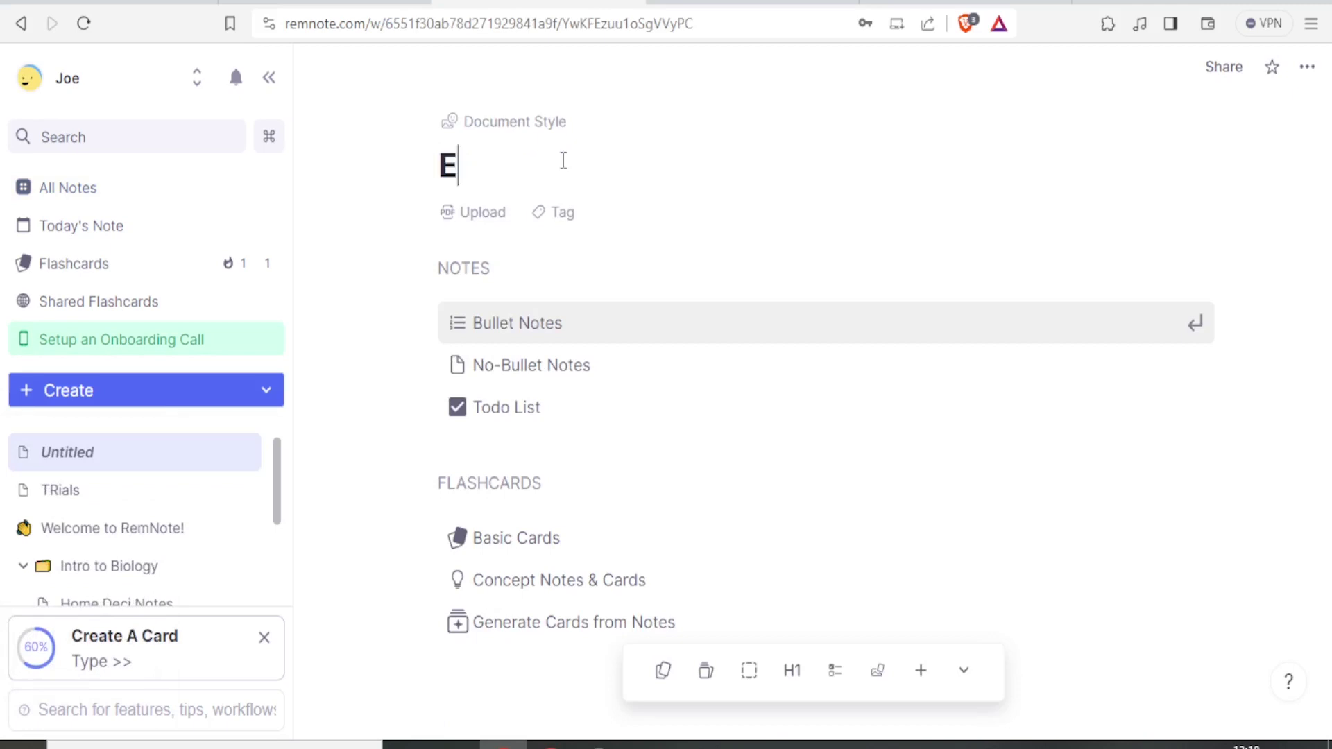
type("xam Notes")
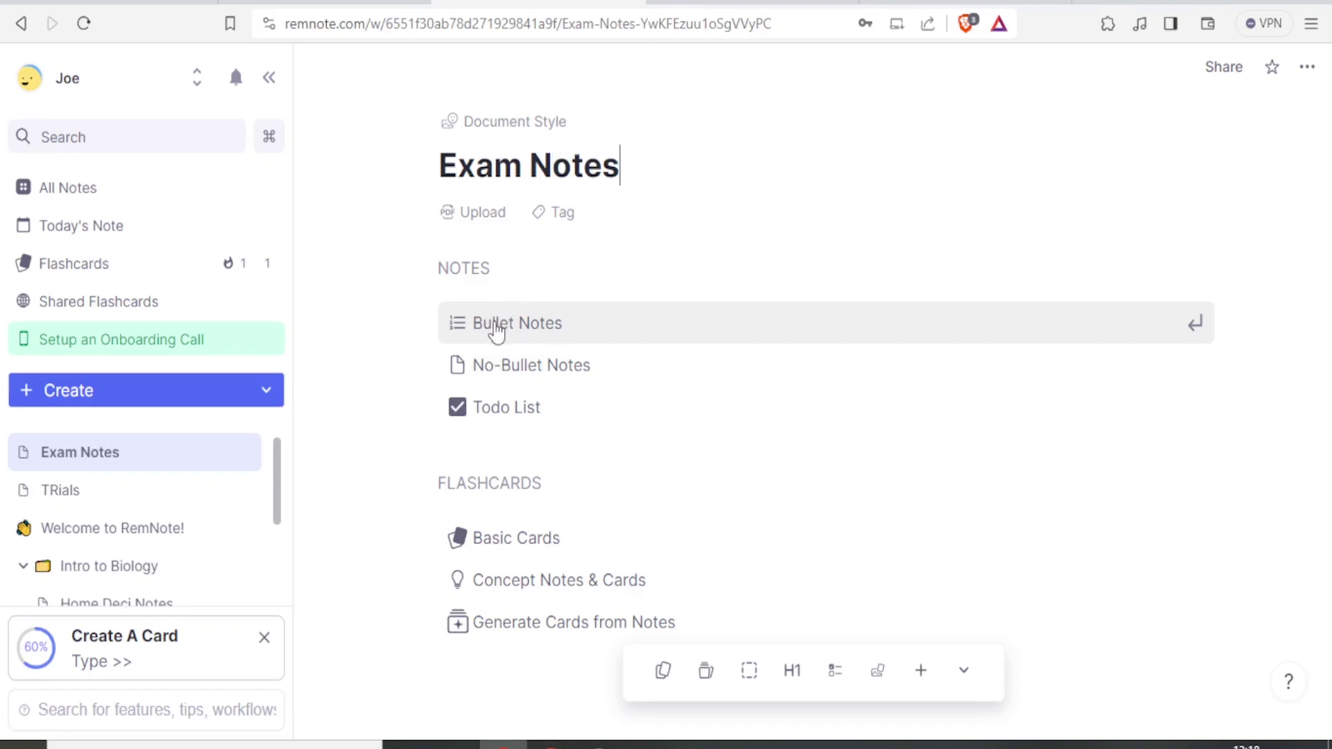
left_click(527, 550)
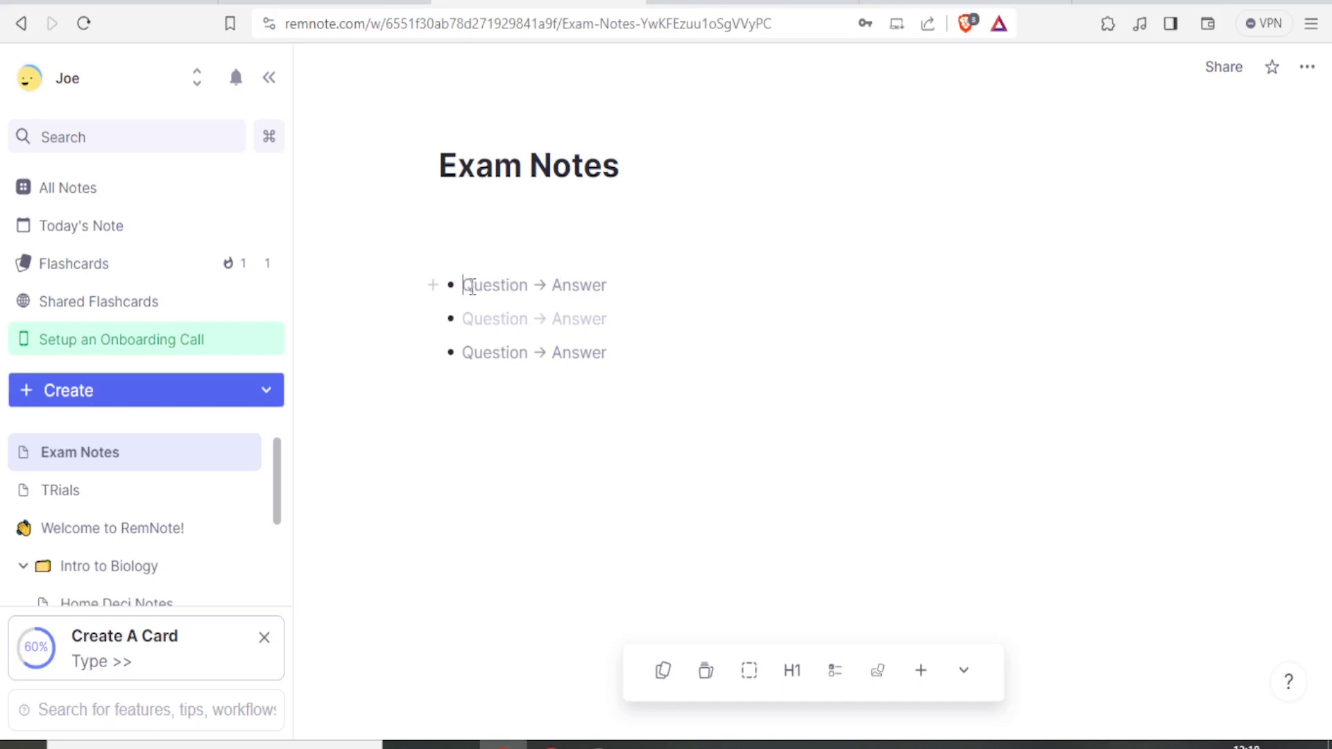
type("5-2")
left_click(529, 318)
type("2=1")
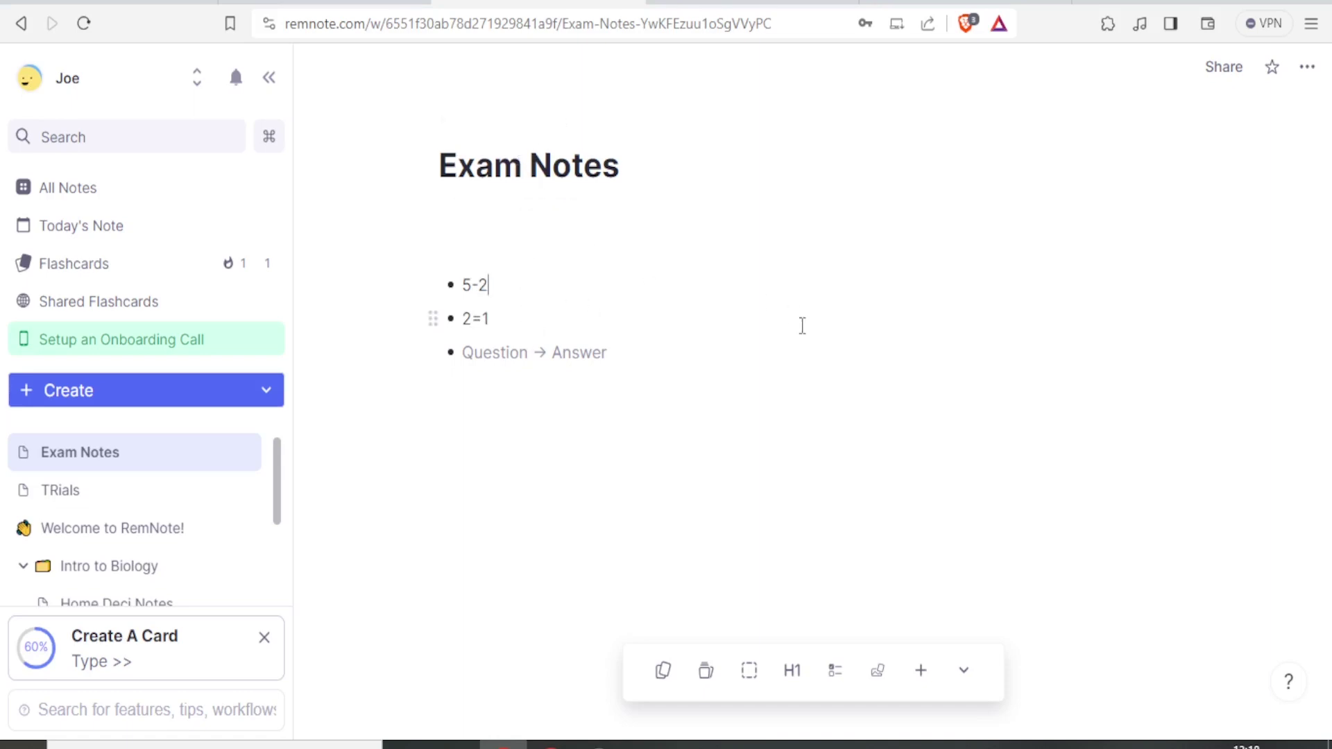
Check the All Notes list, then return to today's daily note and the flashcards dashboard.
left_click(55, 203)
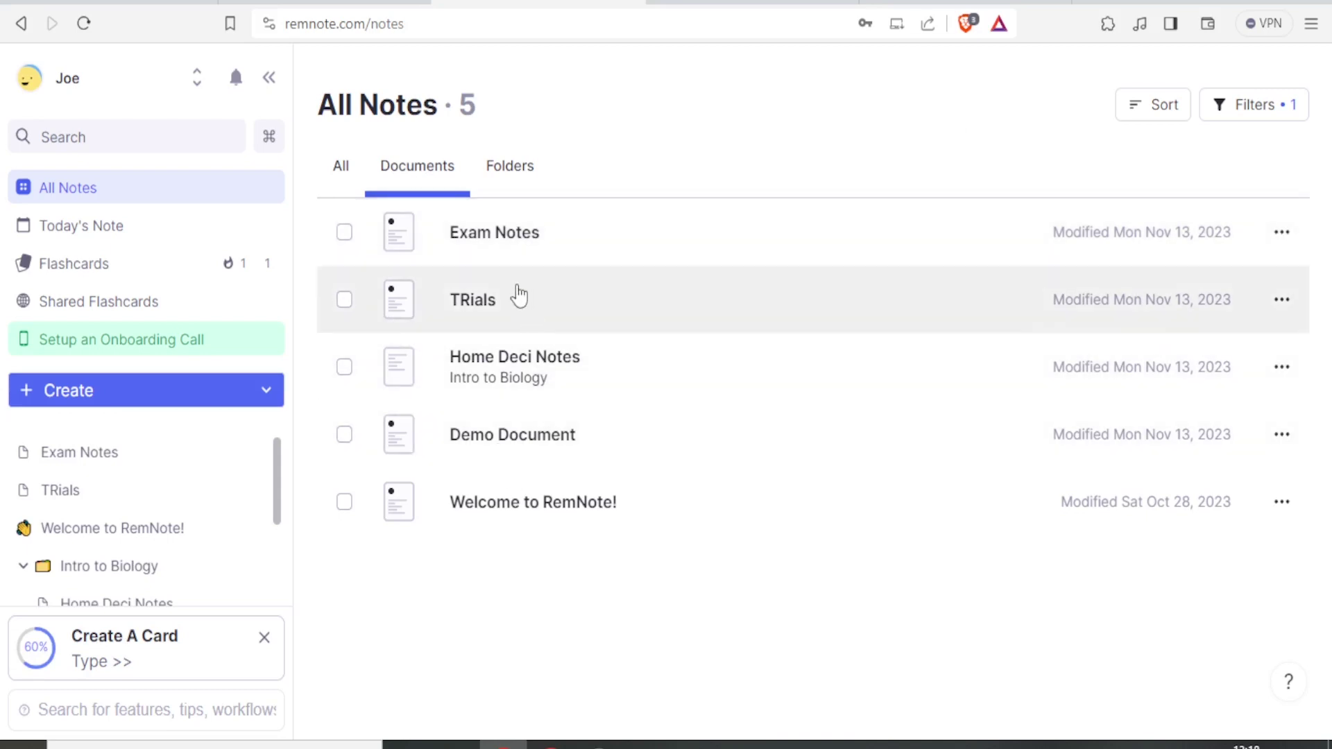
scroll(272, 484, "down", 3)
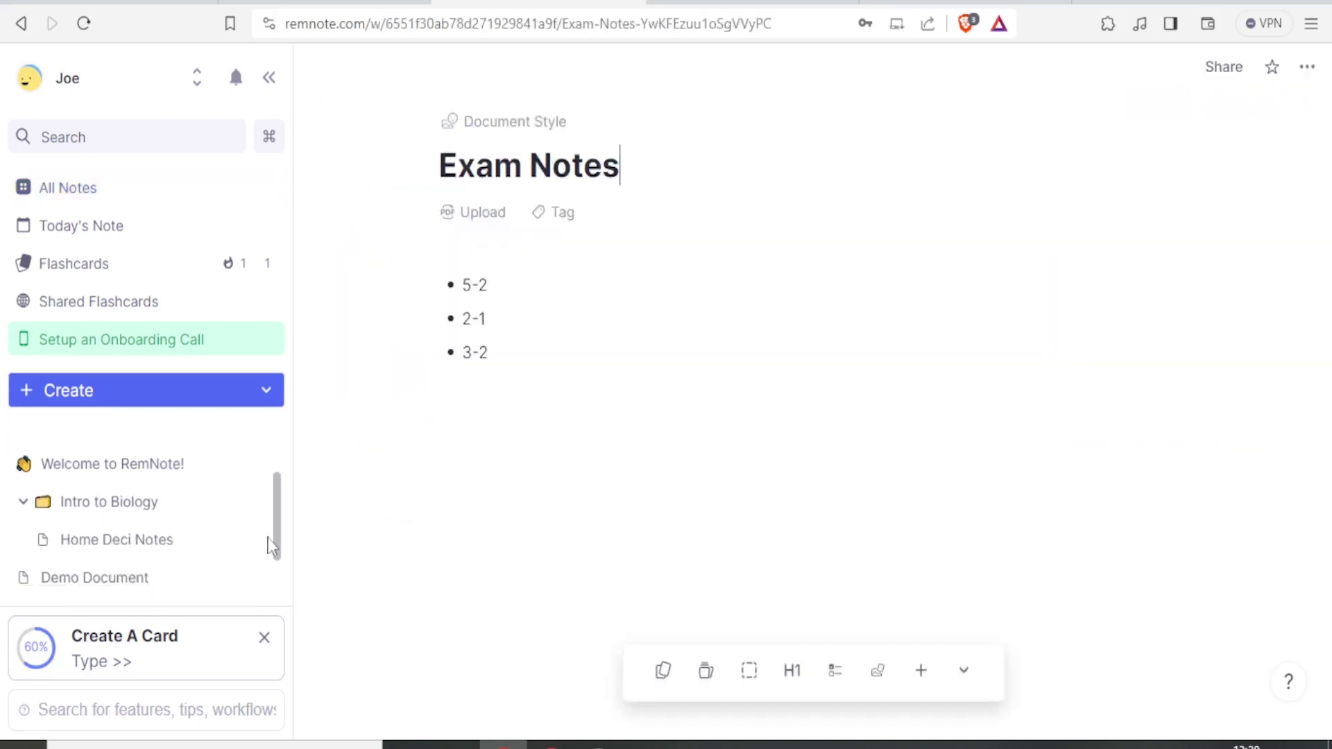
scroll(266, 557, "up", 3)
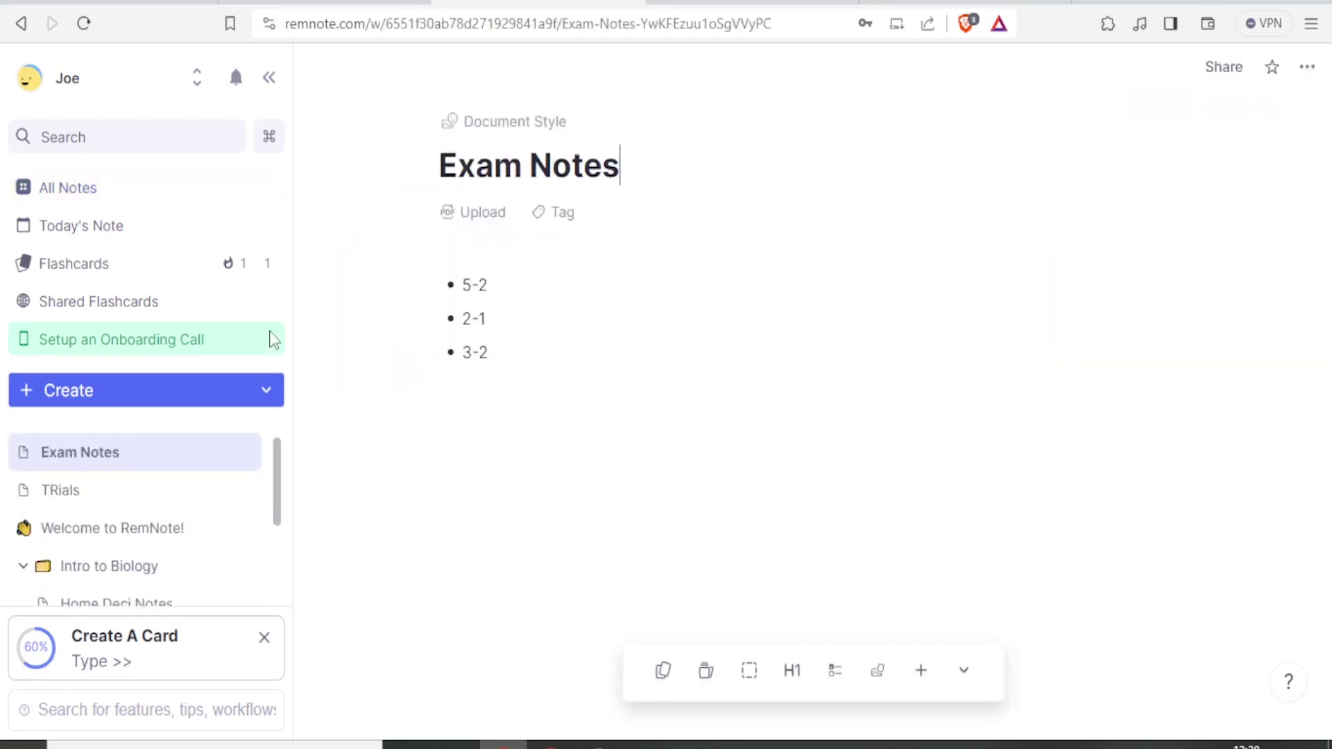
left_click(92, 227)
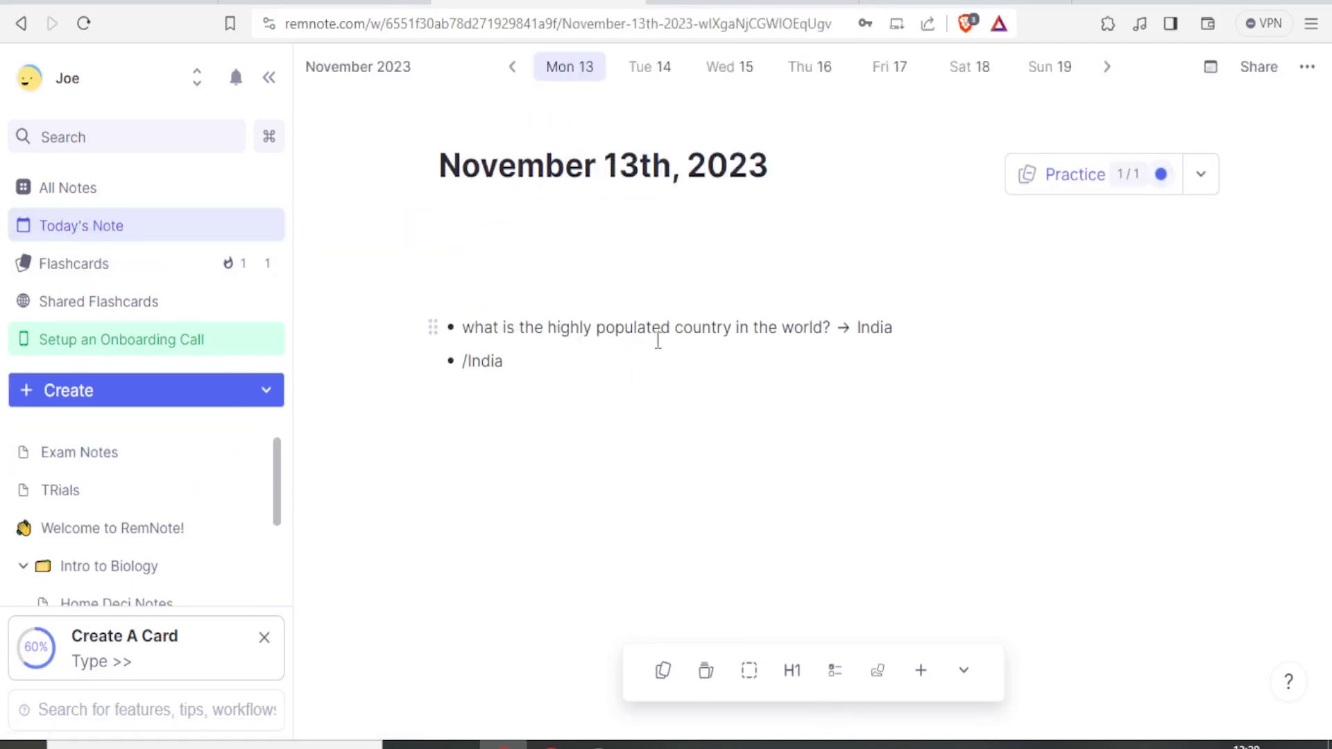
left_click(67, 272)
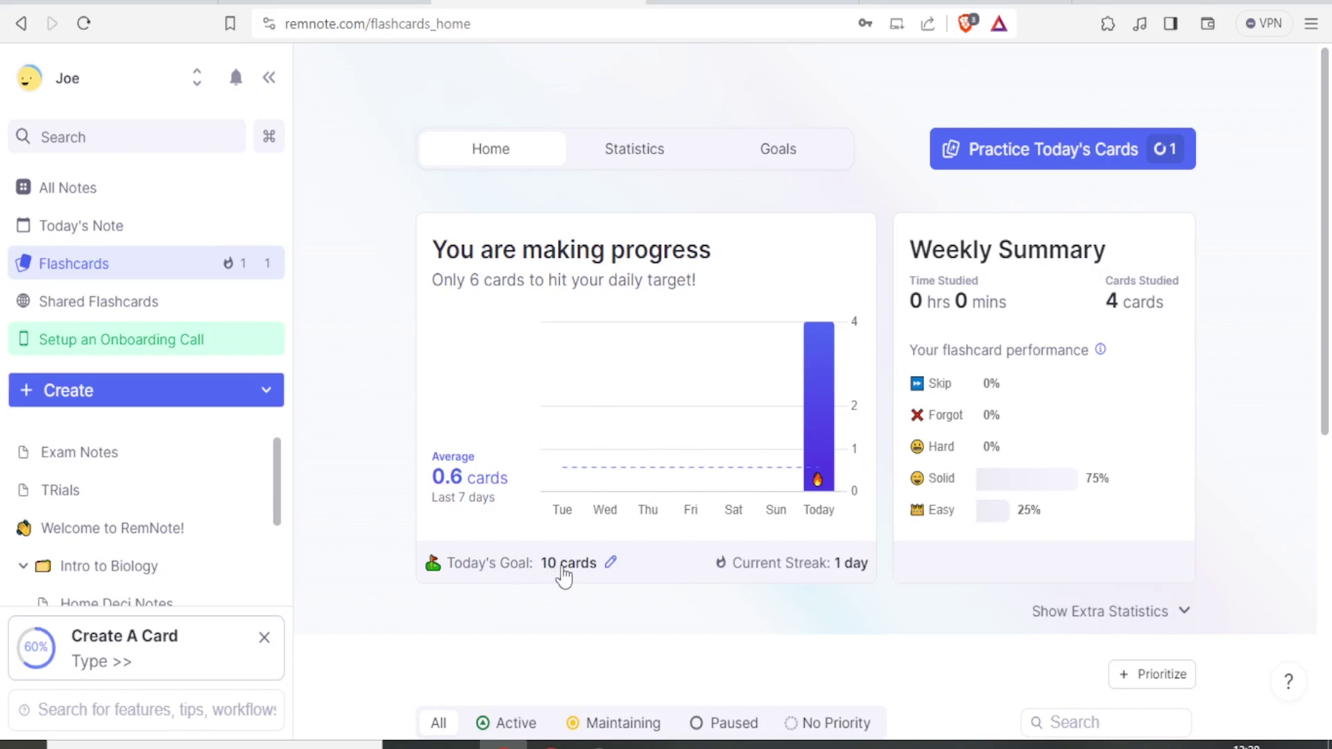
View the flashcards dashboard with 1 card due today, 4 studied this week and a 10-card goal.
mouse_move(805, 580)
Edit Today's Goal and adjust the Daily Learning Goal slider to 31 cards per day.
left_click(611, 566)
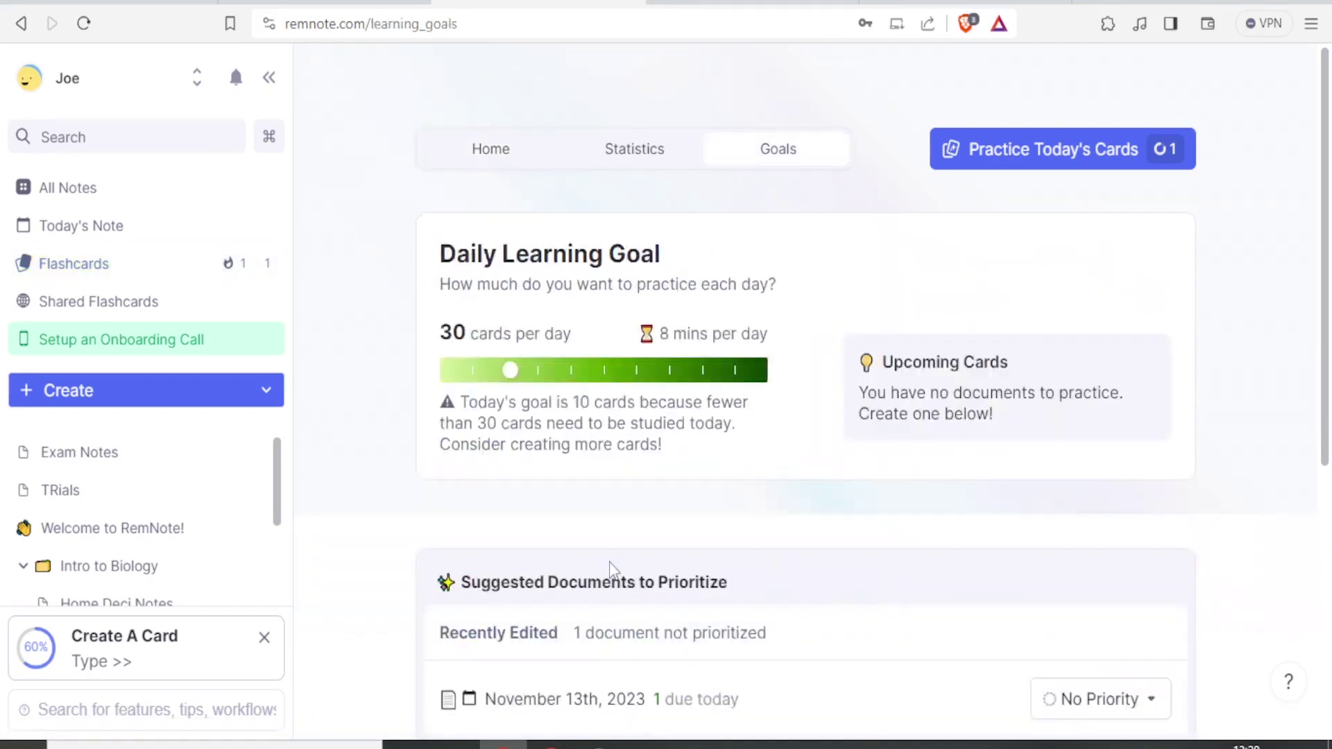
left_click(516, 374)
key("Right")
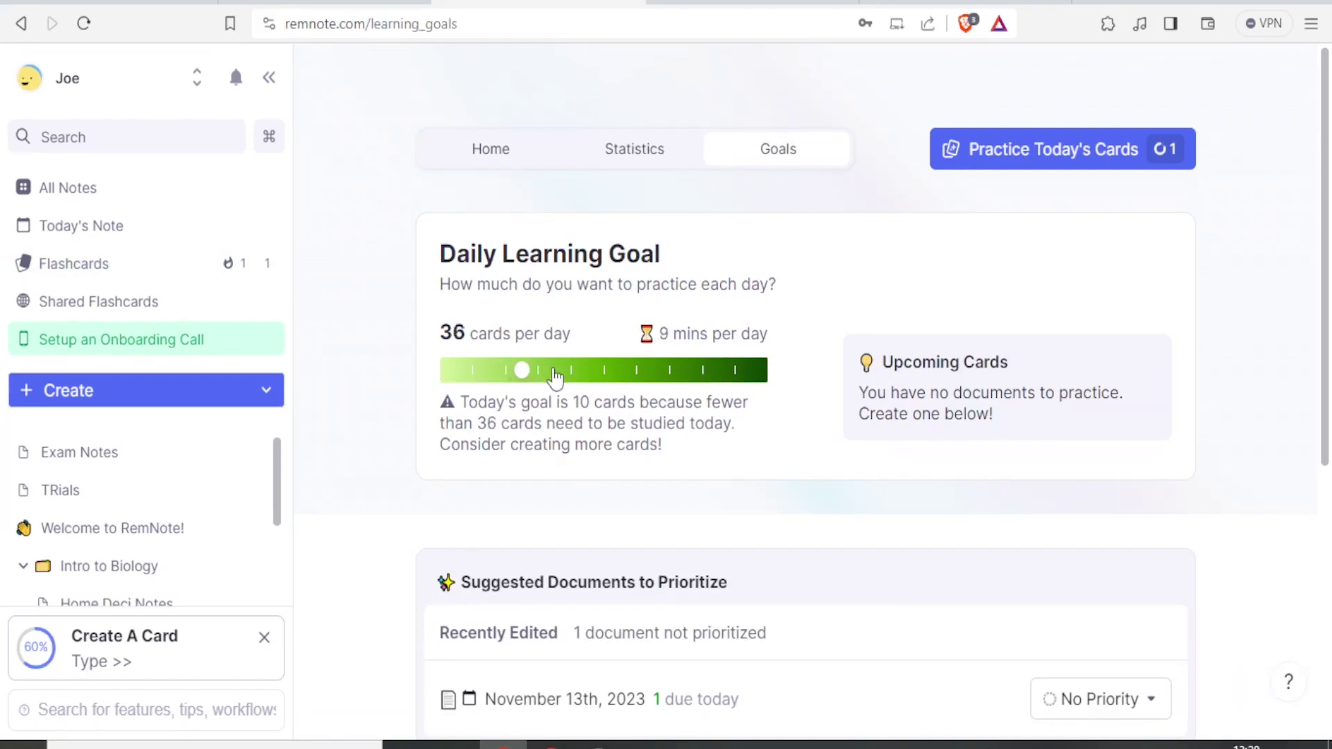
key("Right")
key("Right")
key("Right")
key("Right")
key("Right")
key("Right")
key("Right")
key("Right")
key("Right")
key("Right")
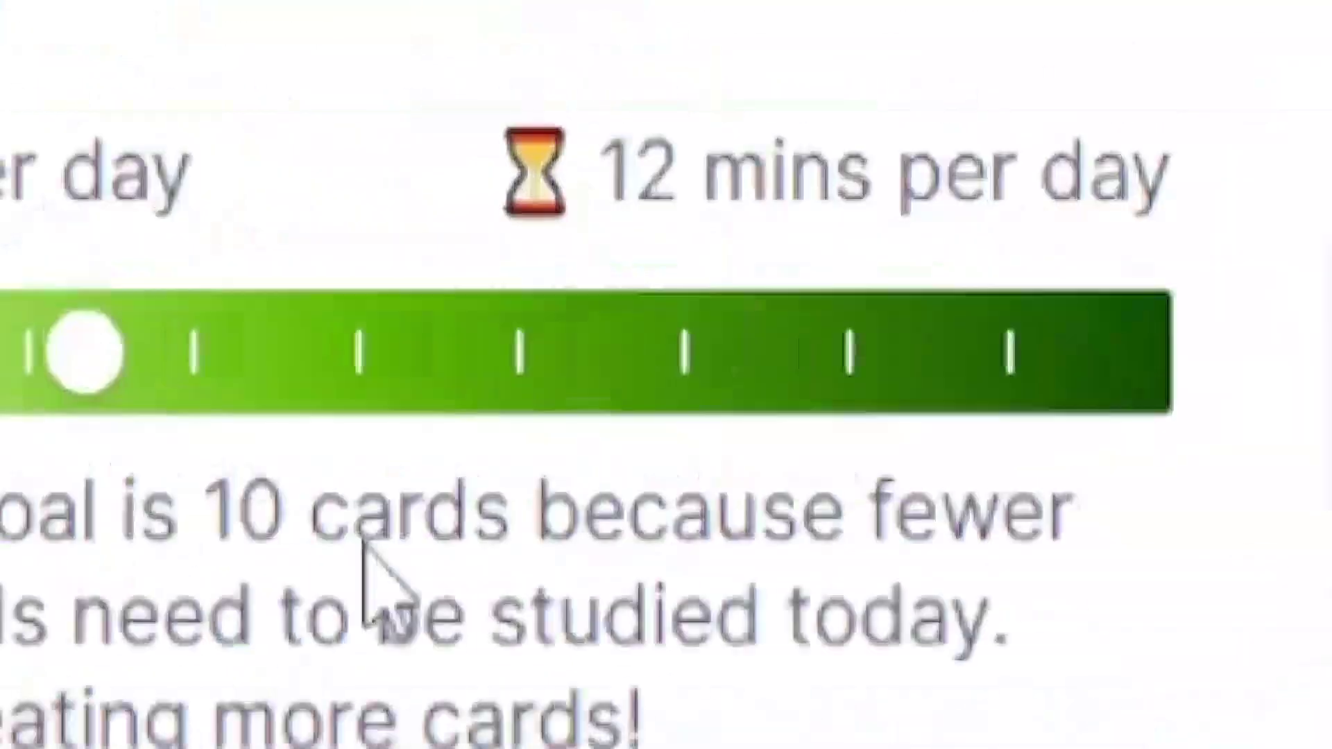
key("Right")
key("Right")
key("Right")
key("Right")
key("Right")
key("Right")
key("Right")
key("Right")
scroll(604, 417, "down", 2)
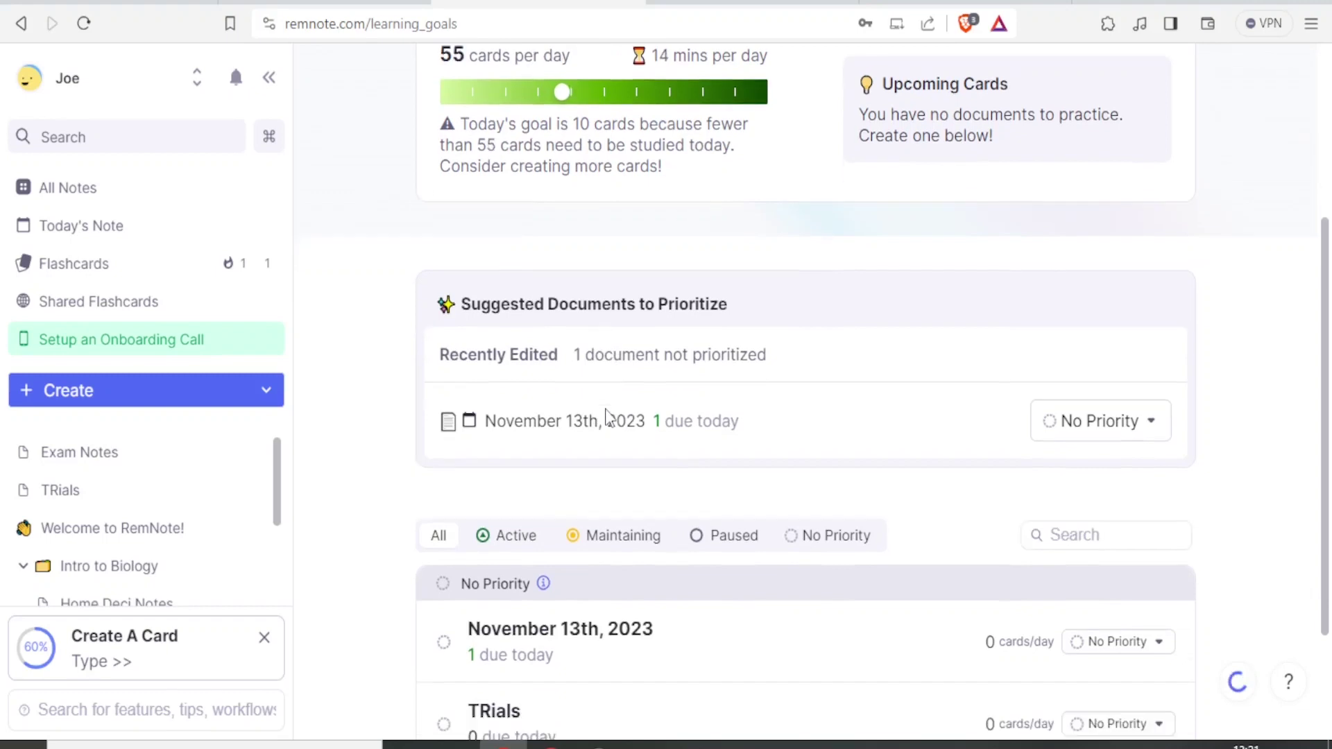
key("Right")
scroll(606, 417, "down", 1)
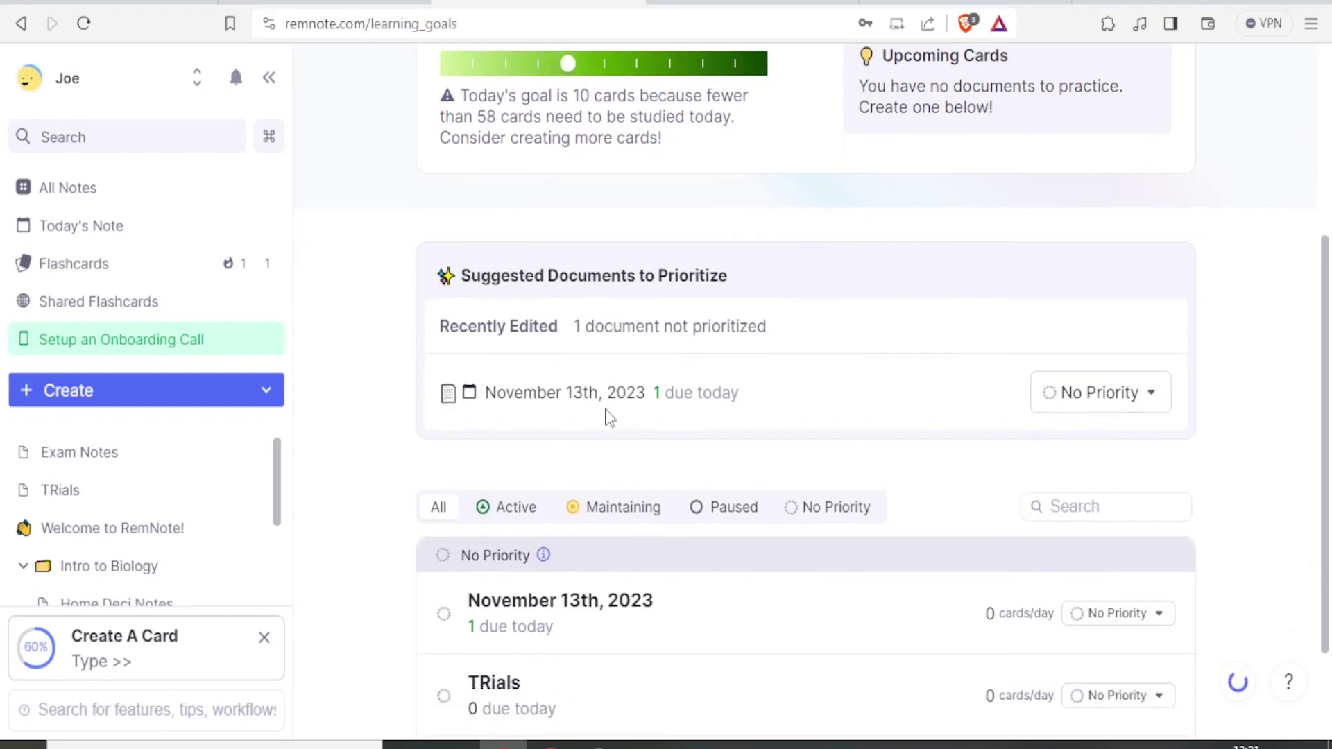
key("Left")
key("Left")
key("Left")
key("Left")
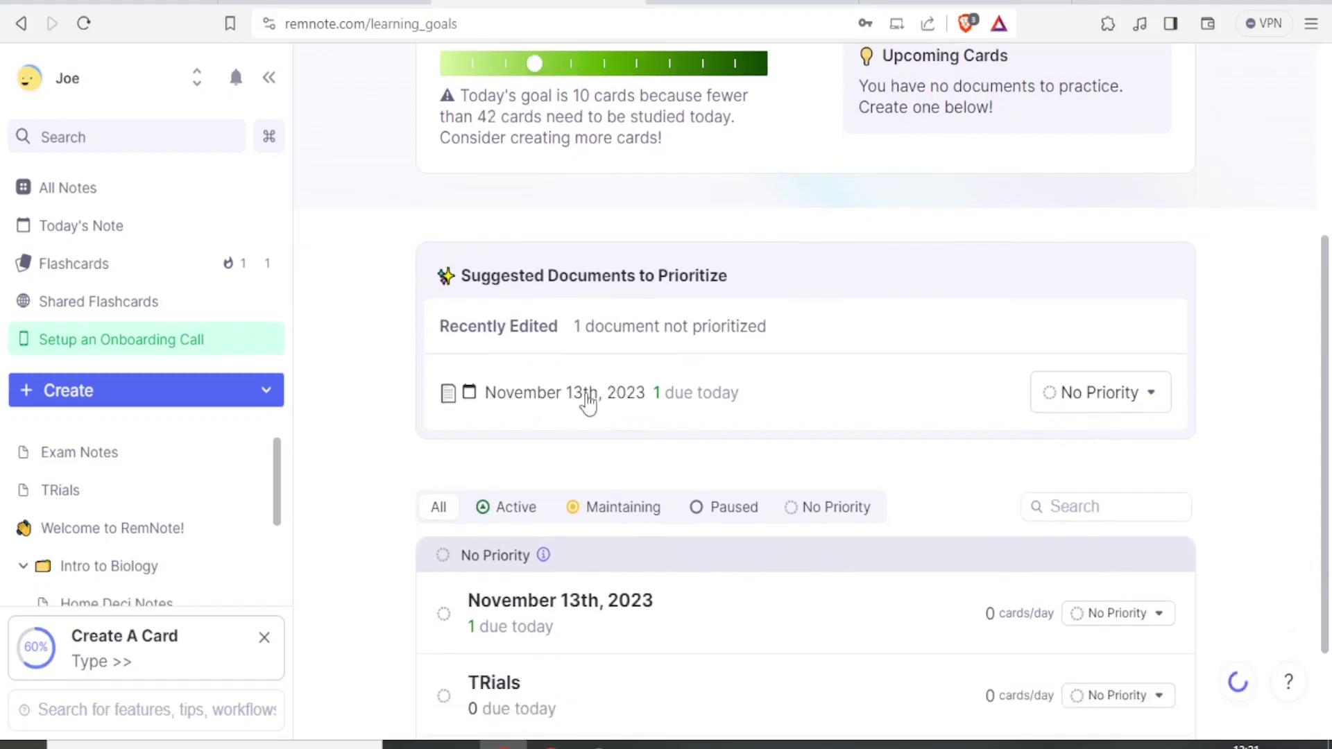
key("Left")
key("Left")
key("Left")
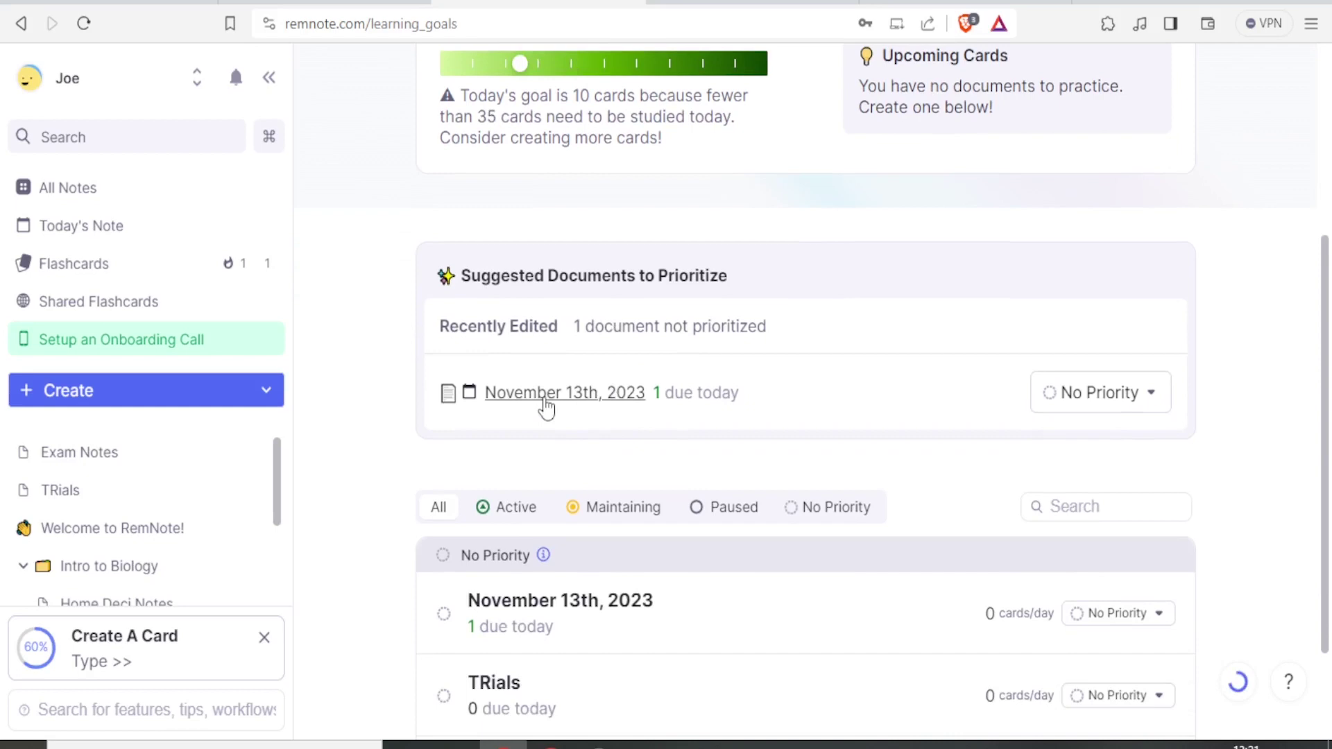
scroll(550, 413, "down", 2)
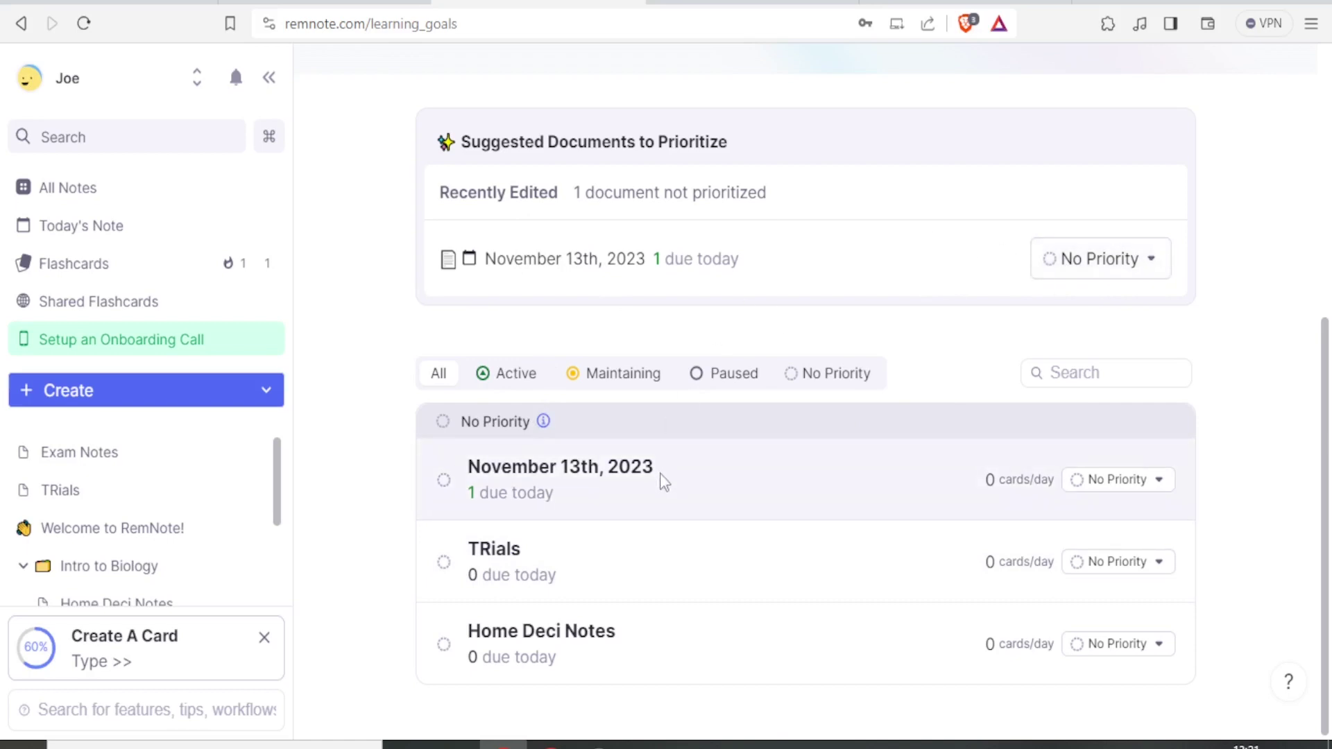
scroll(660, 477, "up", 2)
scroll(660, 477, "down", 1)
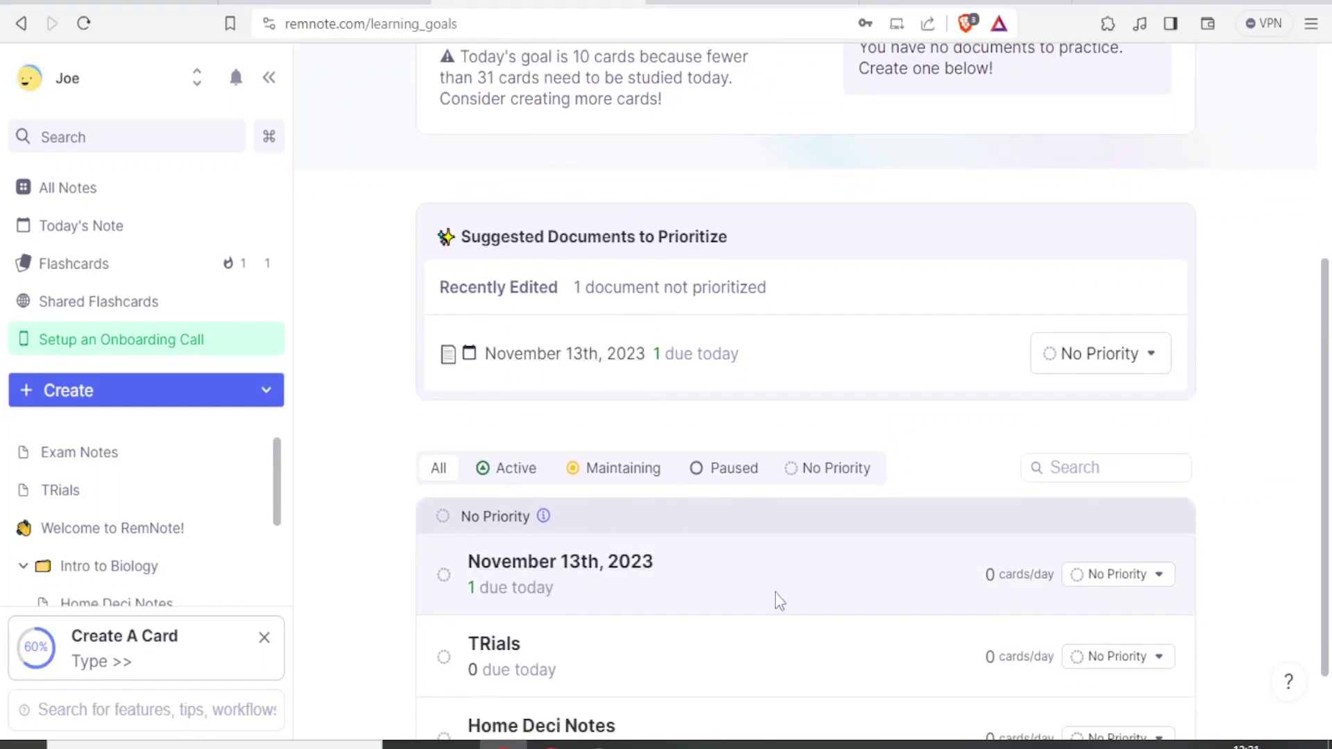
scroll(847, 559, "down", 2)
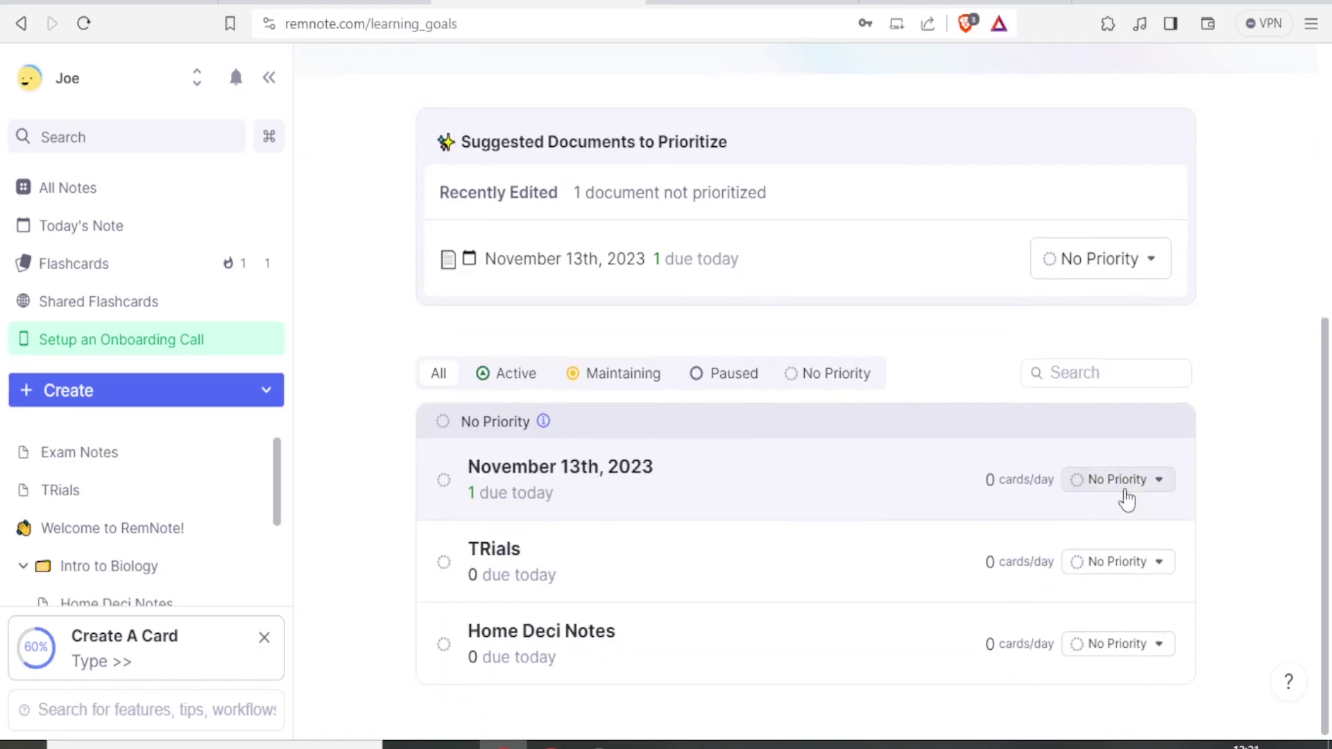
Set the November 13th, 2023 note to Active and TRials to Maintaining priority.
left_click(1158, 482)
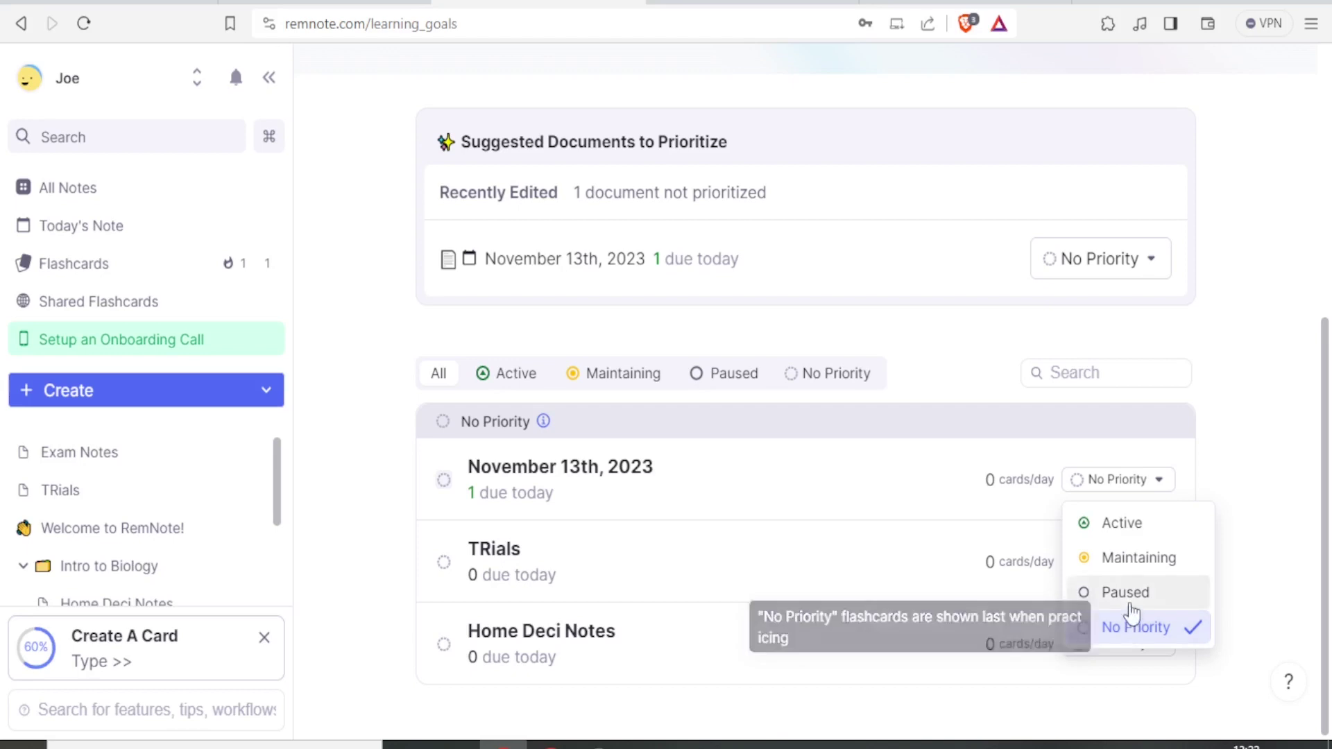
left_click(1129, 529)
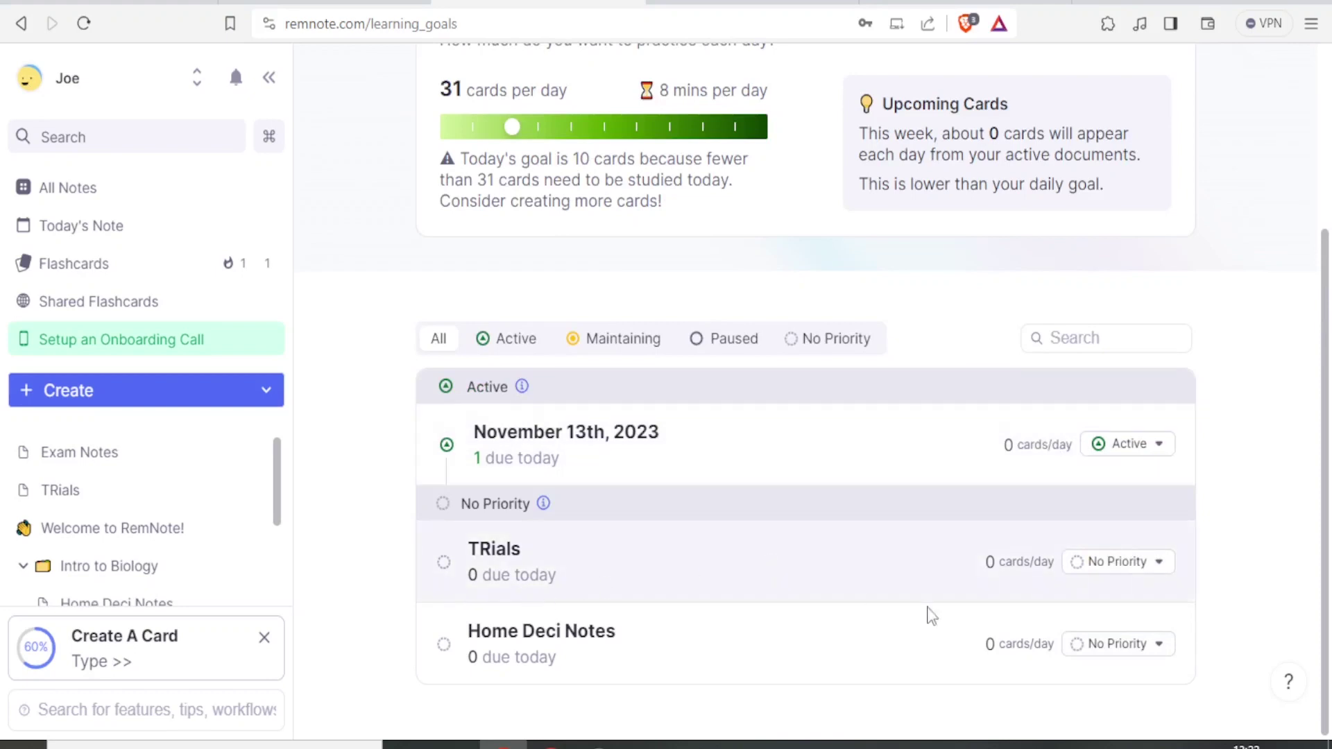
left_click(1157, 569)
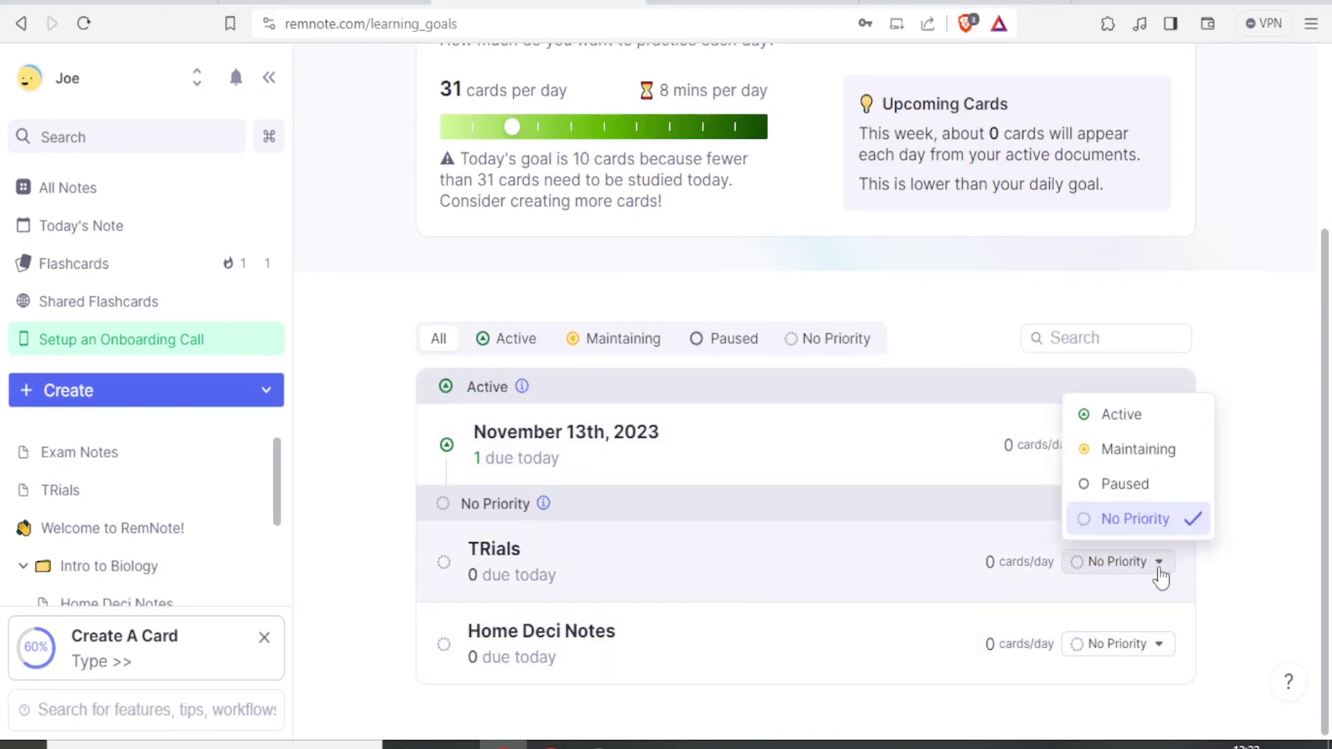
left_click(1136, 451)
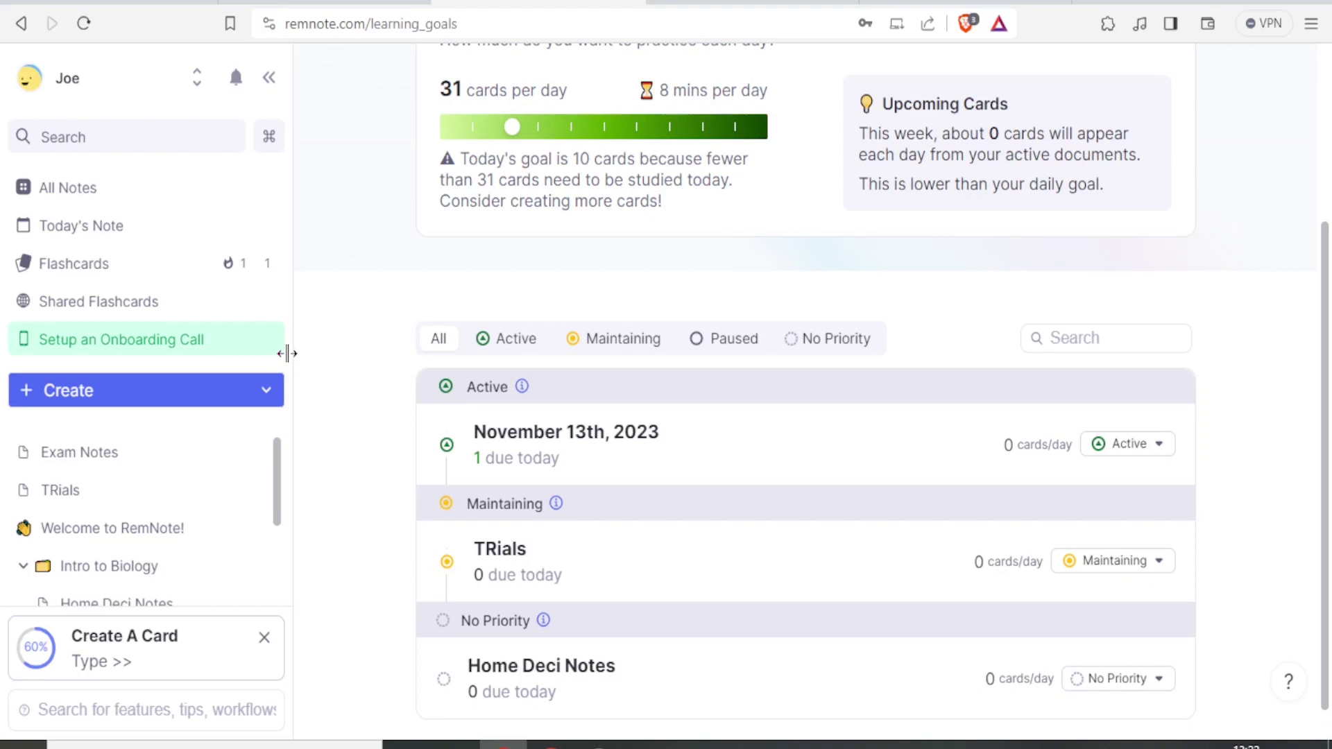
left_click(95, 306)
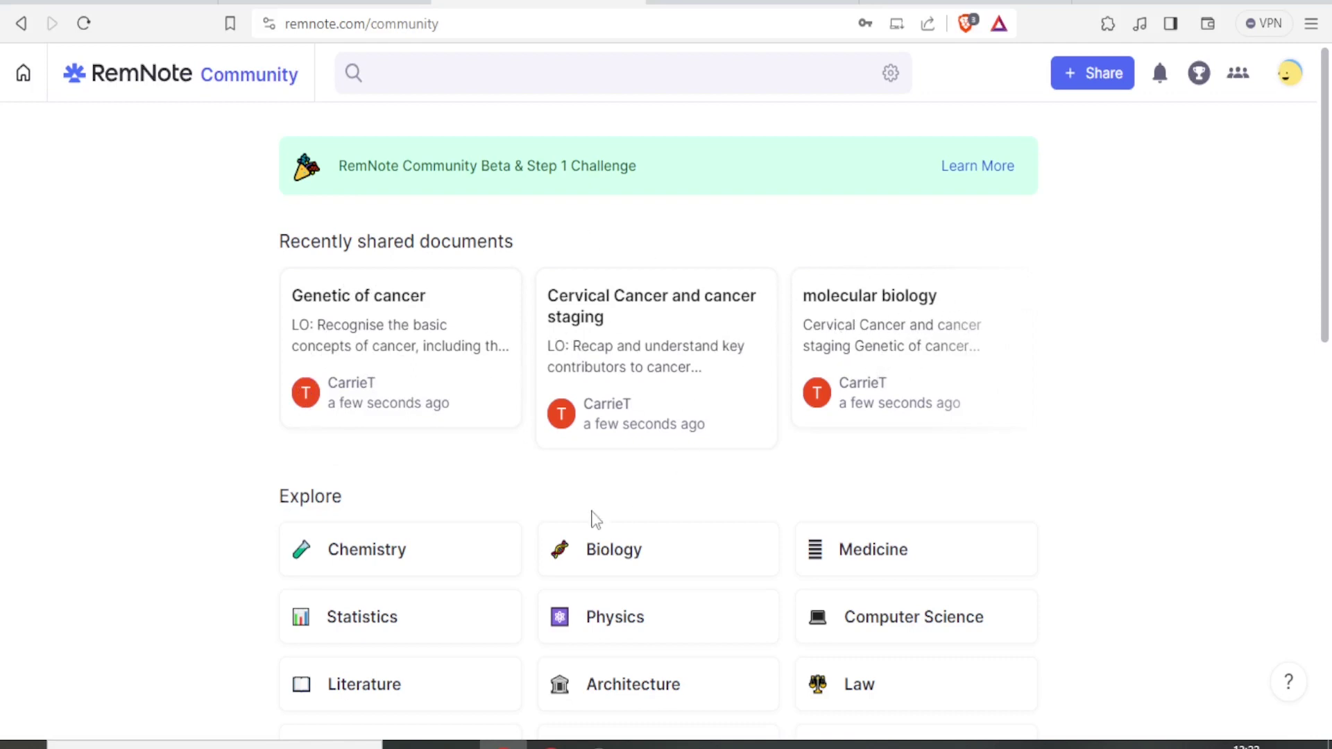
Browse Shared Flashcards into the Chemistry category and its Physical Chemistry topic.
scroll(612, 570, "down", 4)
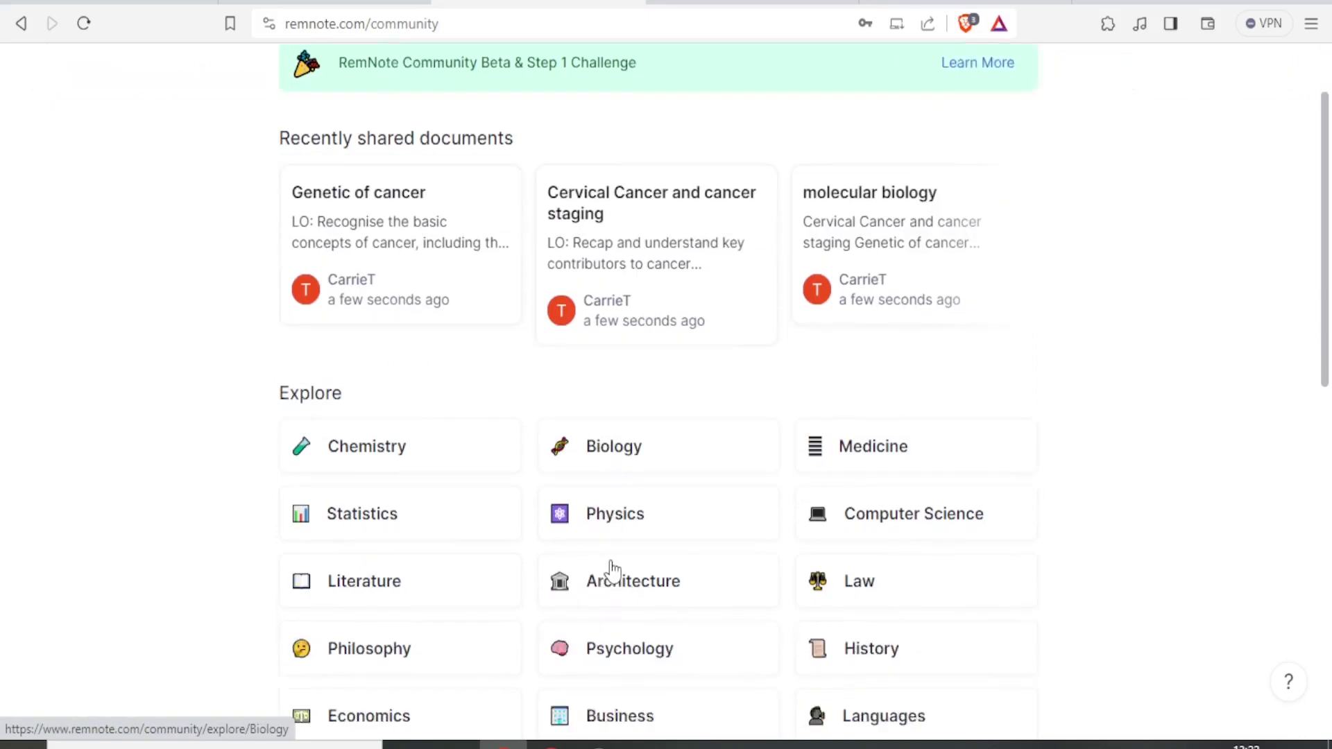
left_click(368, 312)
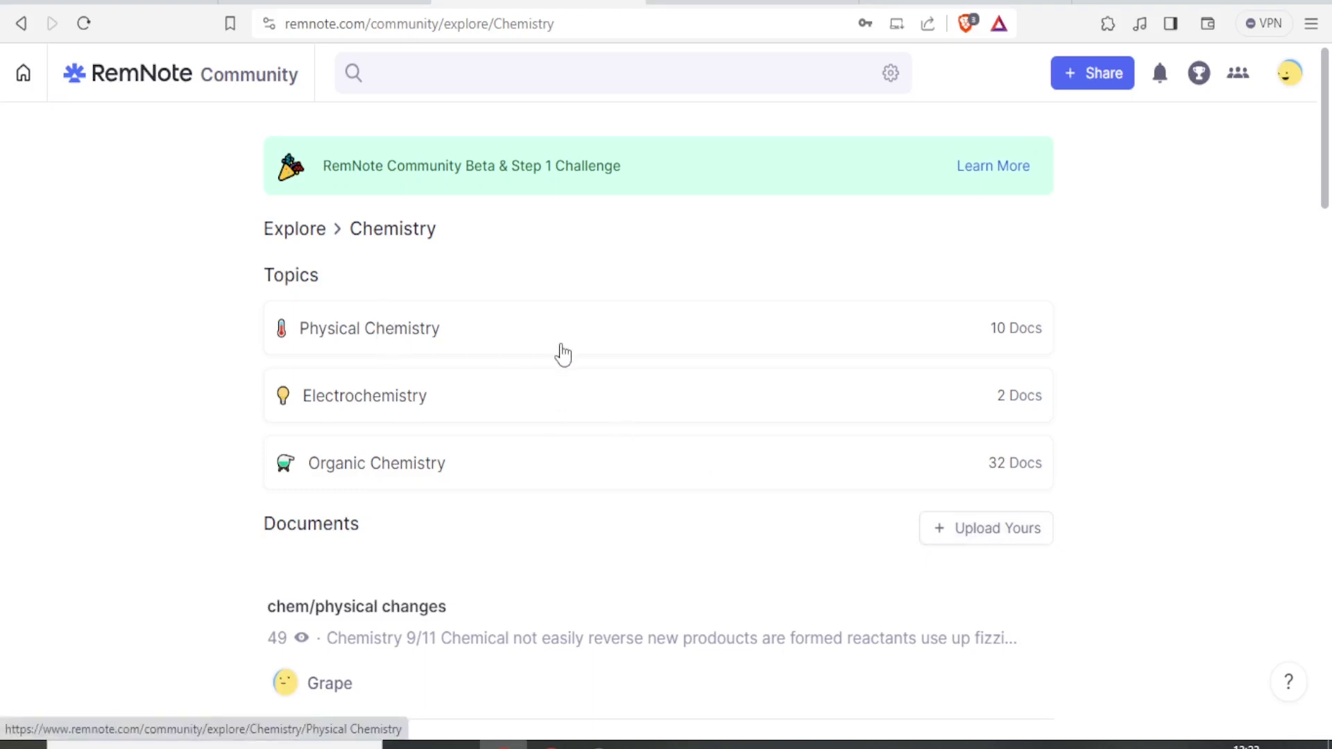
left_click(419, 342)
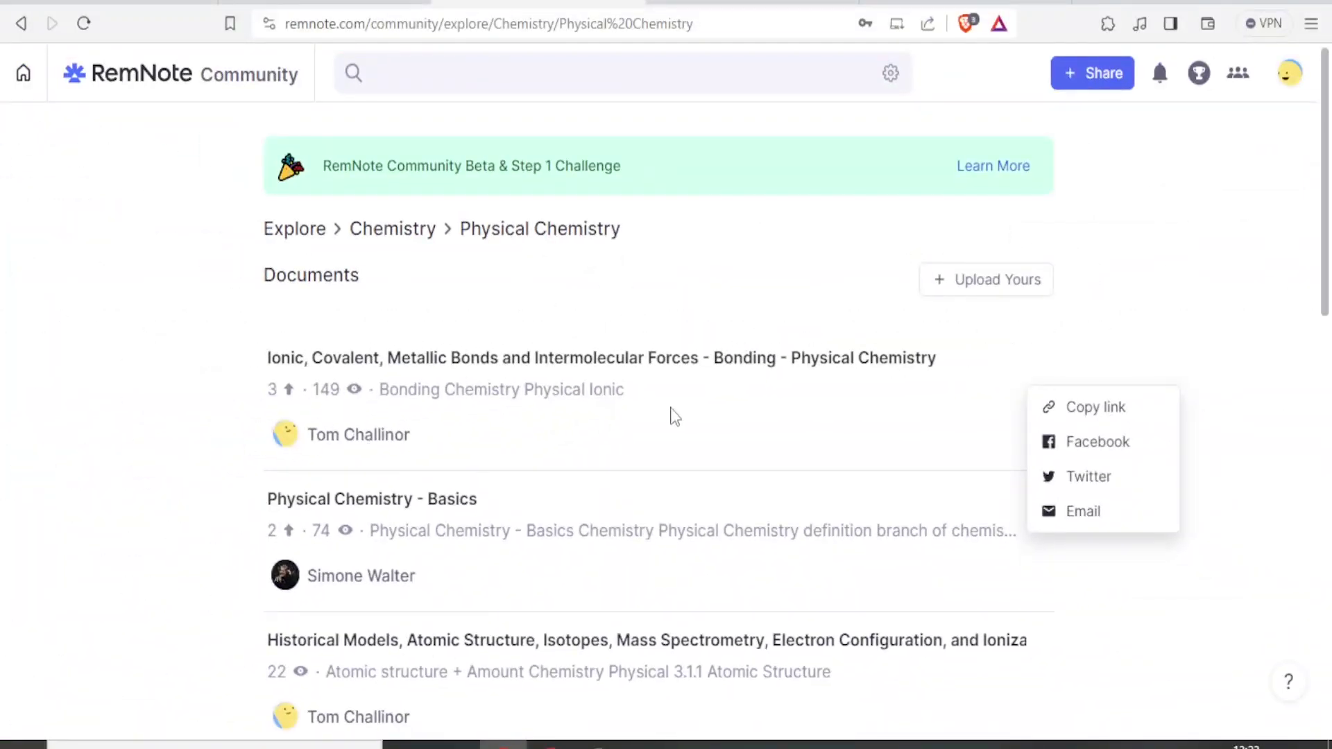
left_click(739, 419)
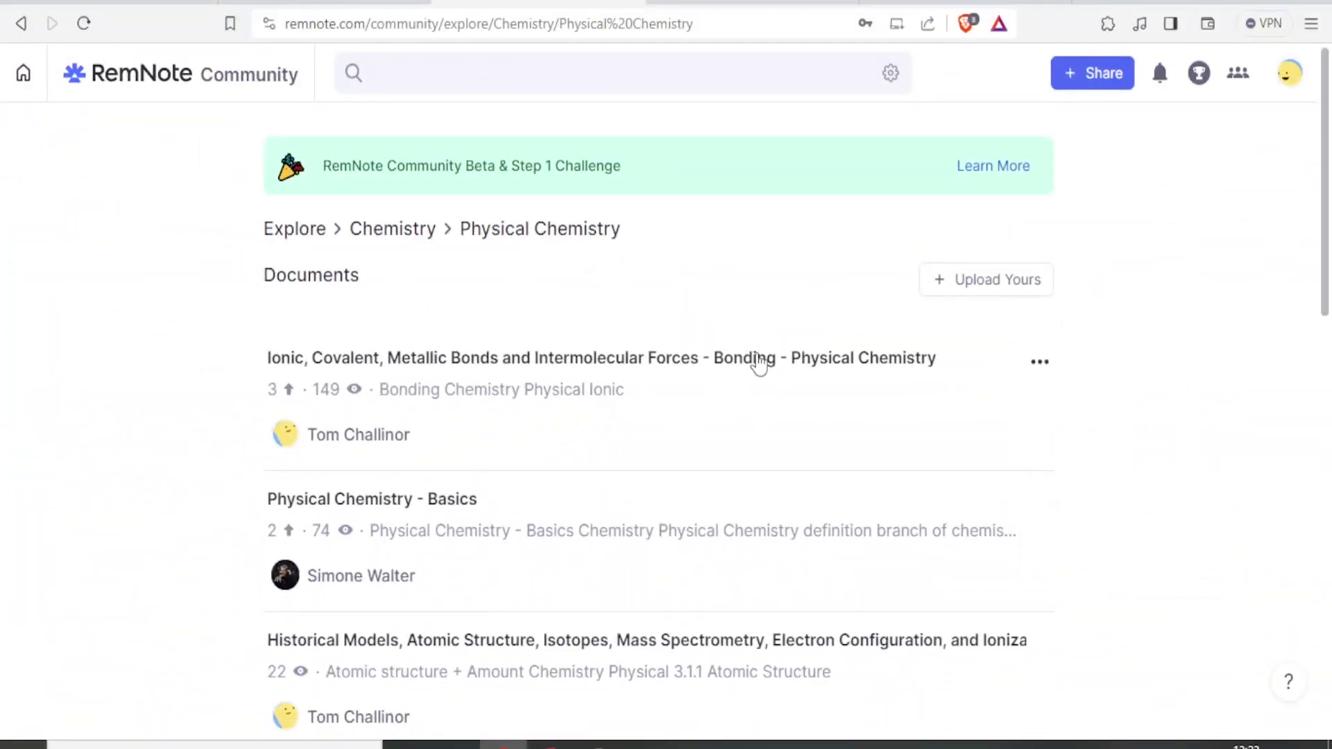
Open the 'Ionic, Covalent, Metallic Bonds and Intermolecular Forces' document, review it, and save it to my notes.
left_click(760, 363)
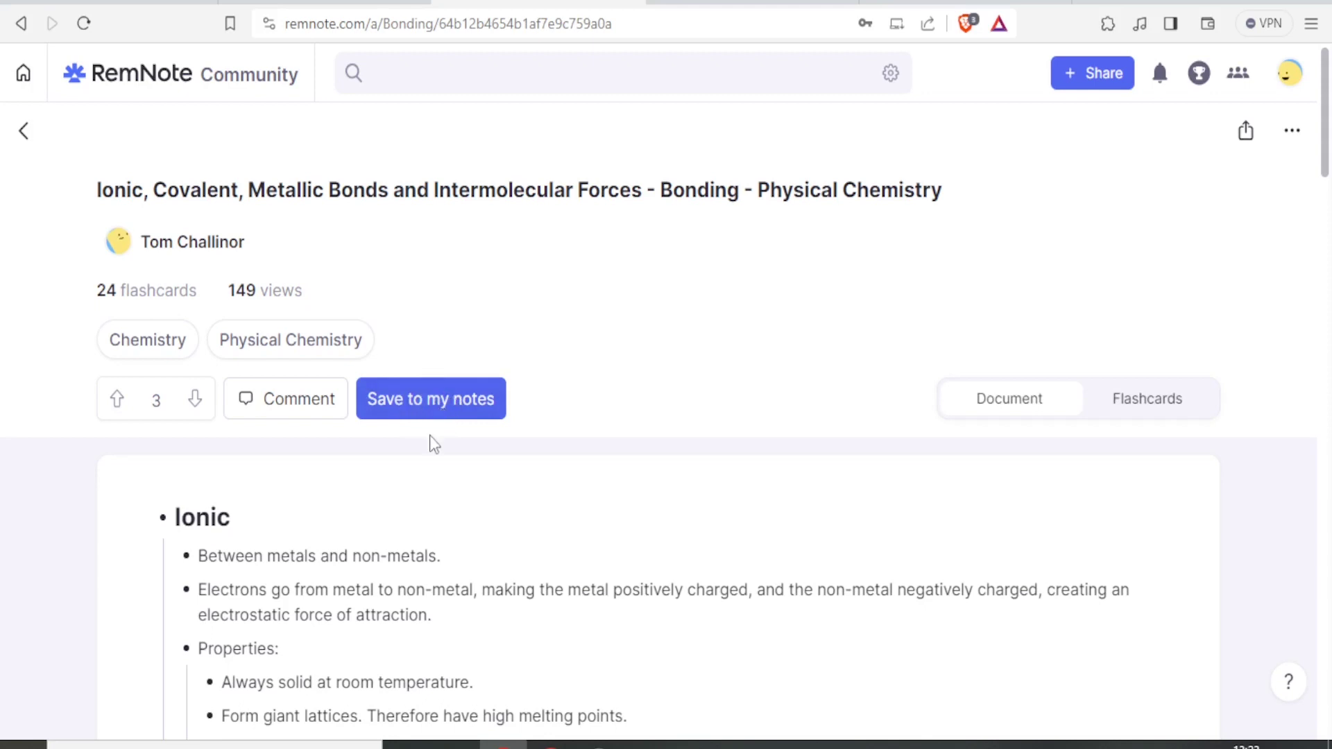
scroll(508, 562, "down", 8)
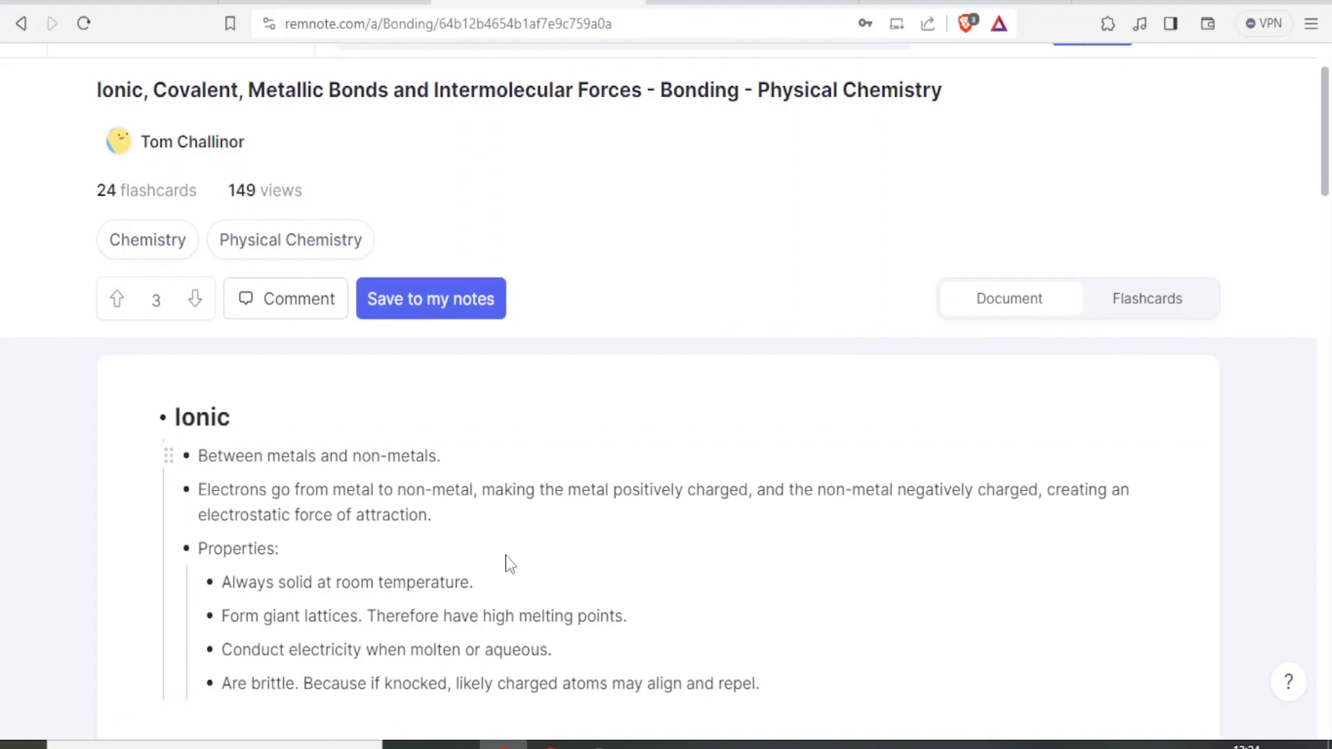
scroll(510, 564, "down", 11)
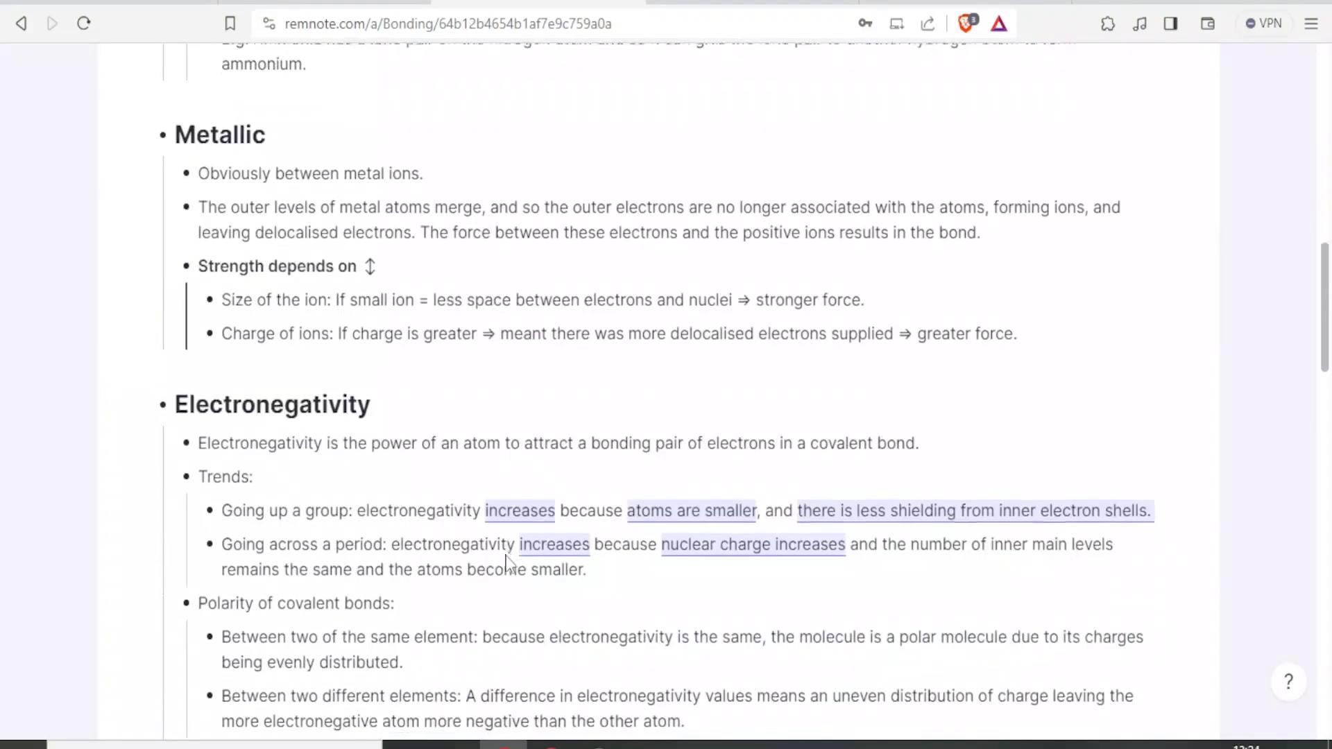
scroll(509, 562, "up", 19)
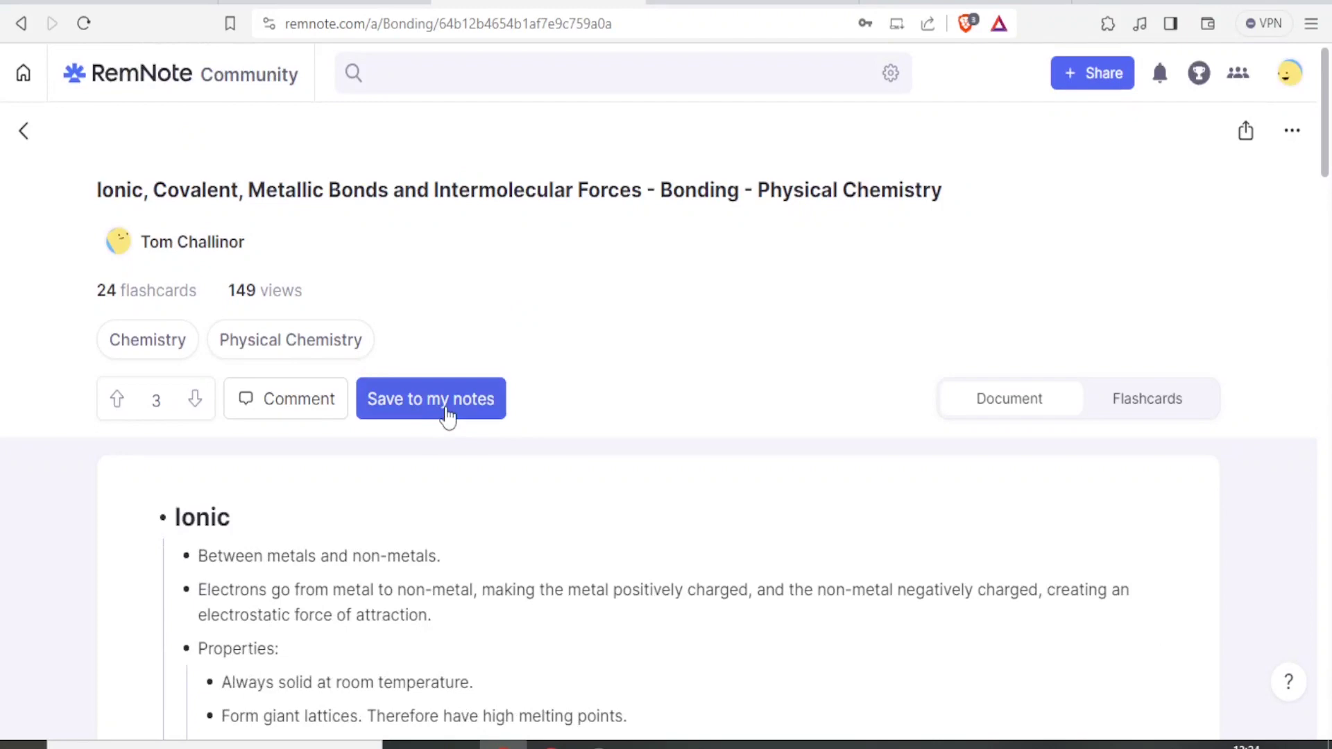
left_click(448, 415)
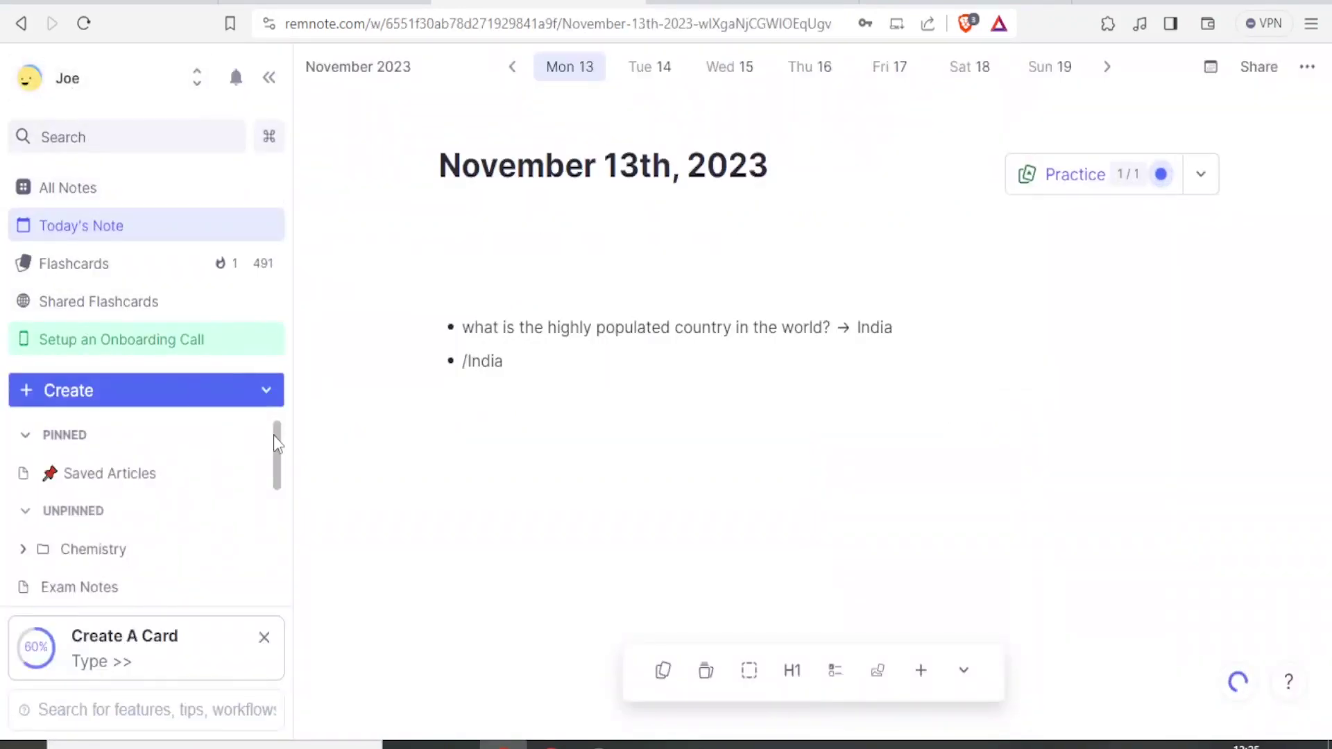
Browse the saved Chemistry document's sections, then collapse its tree and add a new document inside Chemistry.
scroll(283, 458, "down", 1)
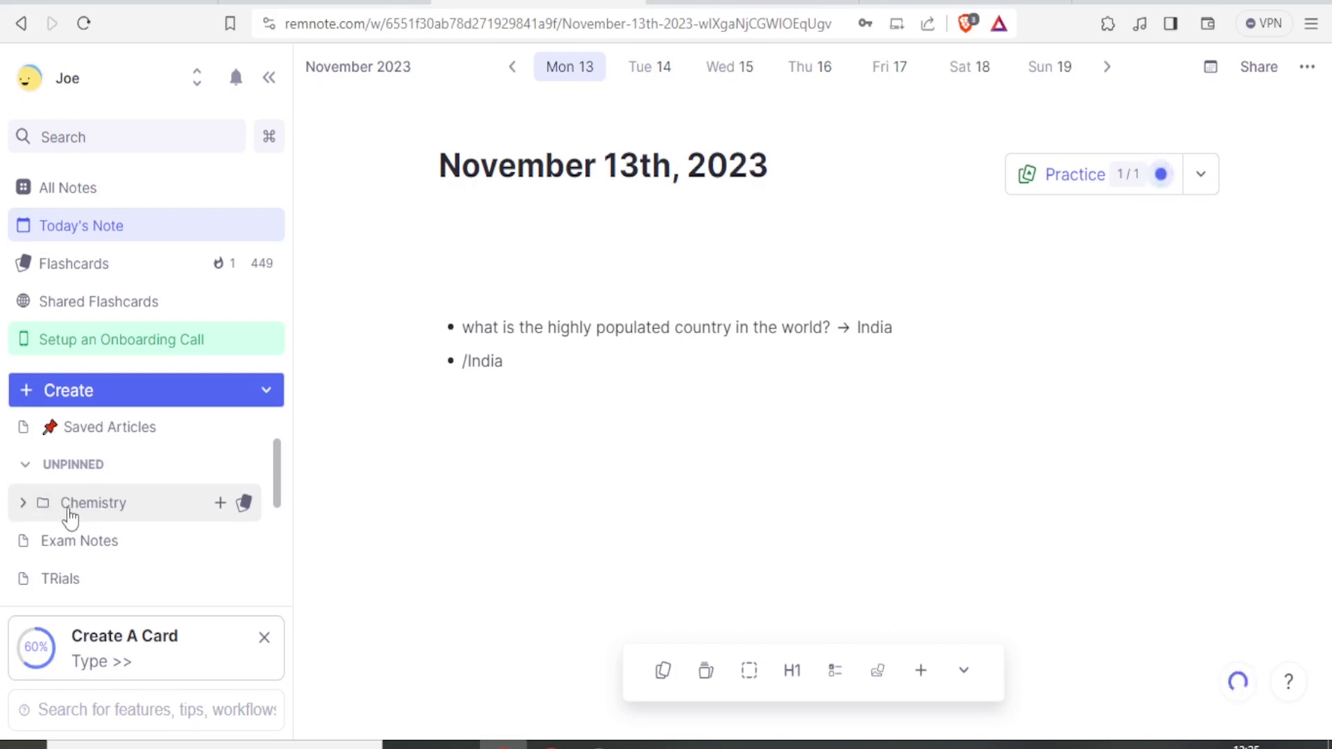
left_click(74, 513)
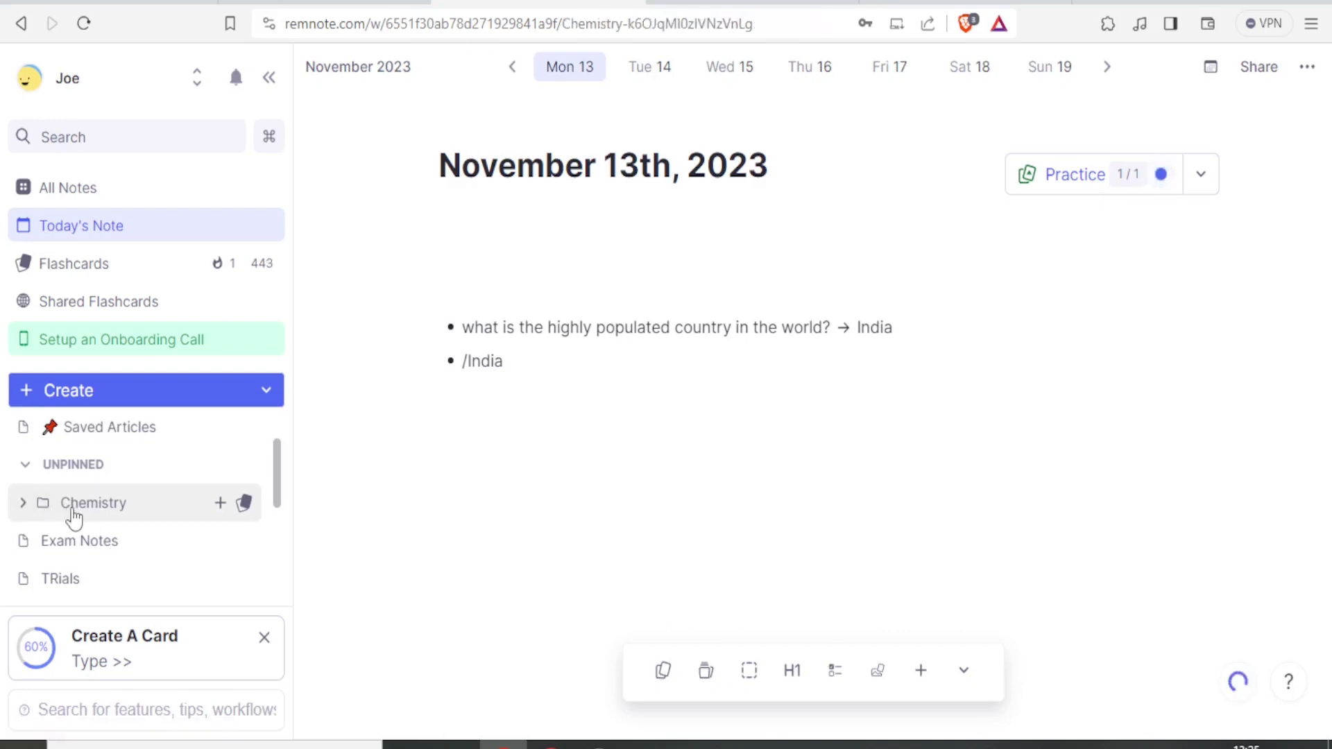
left_click(119, 513)
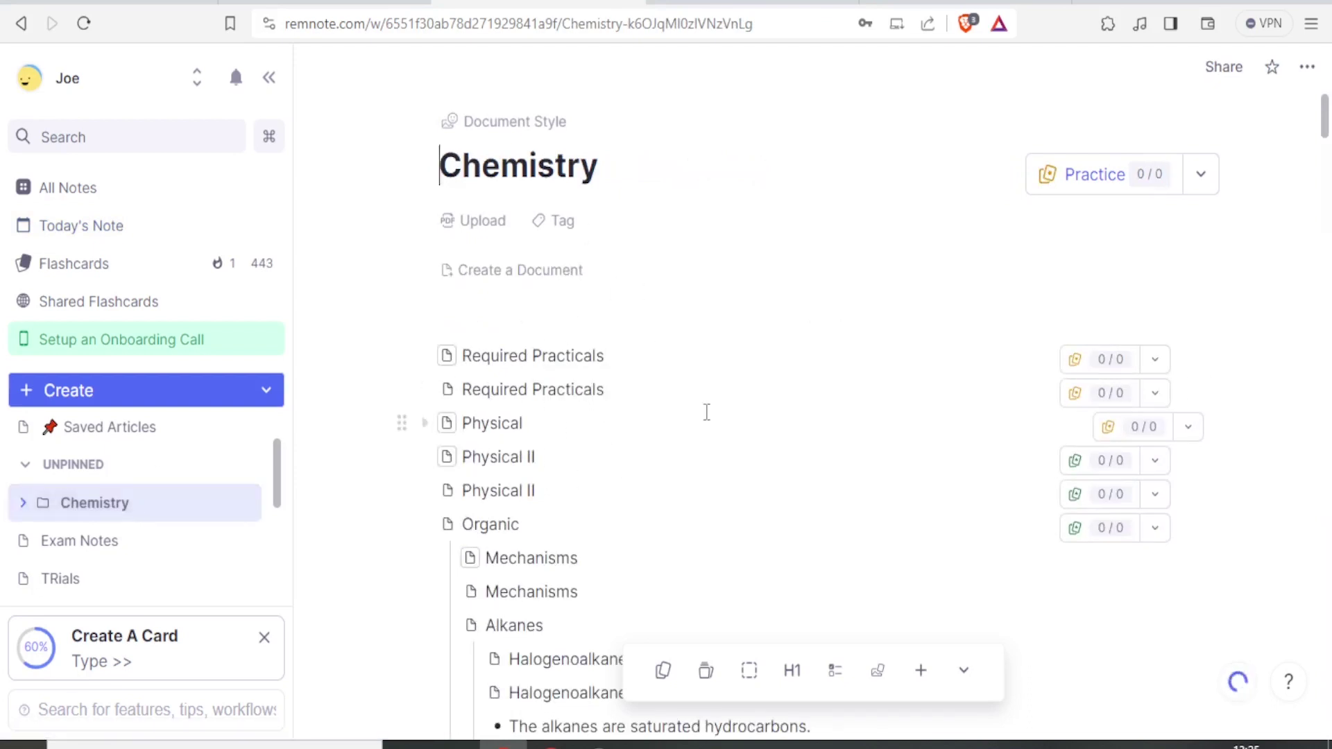
scroll(705, 413, "down", 3)
scroll(707, 413, "down", 4)
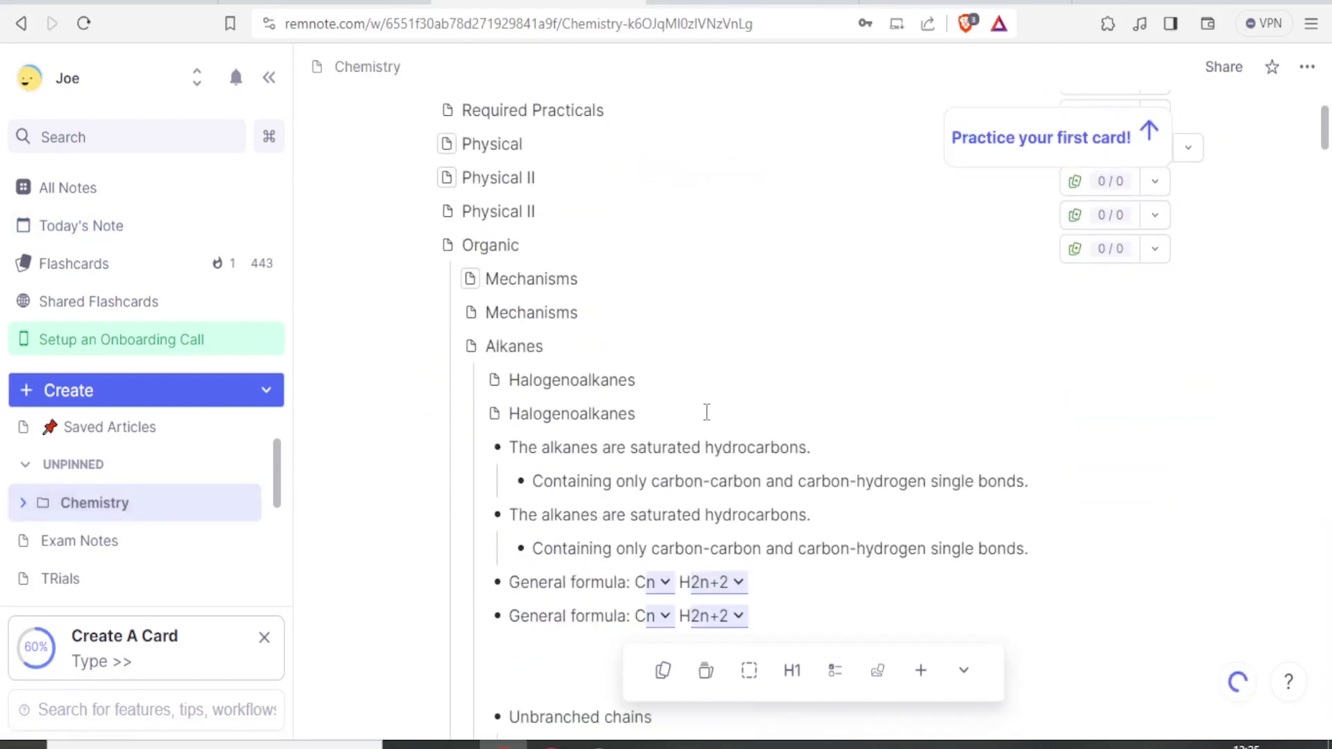
scroll(706, 412, "down", 3)
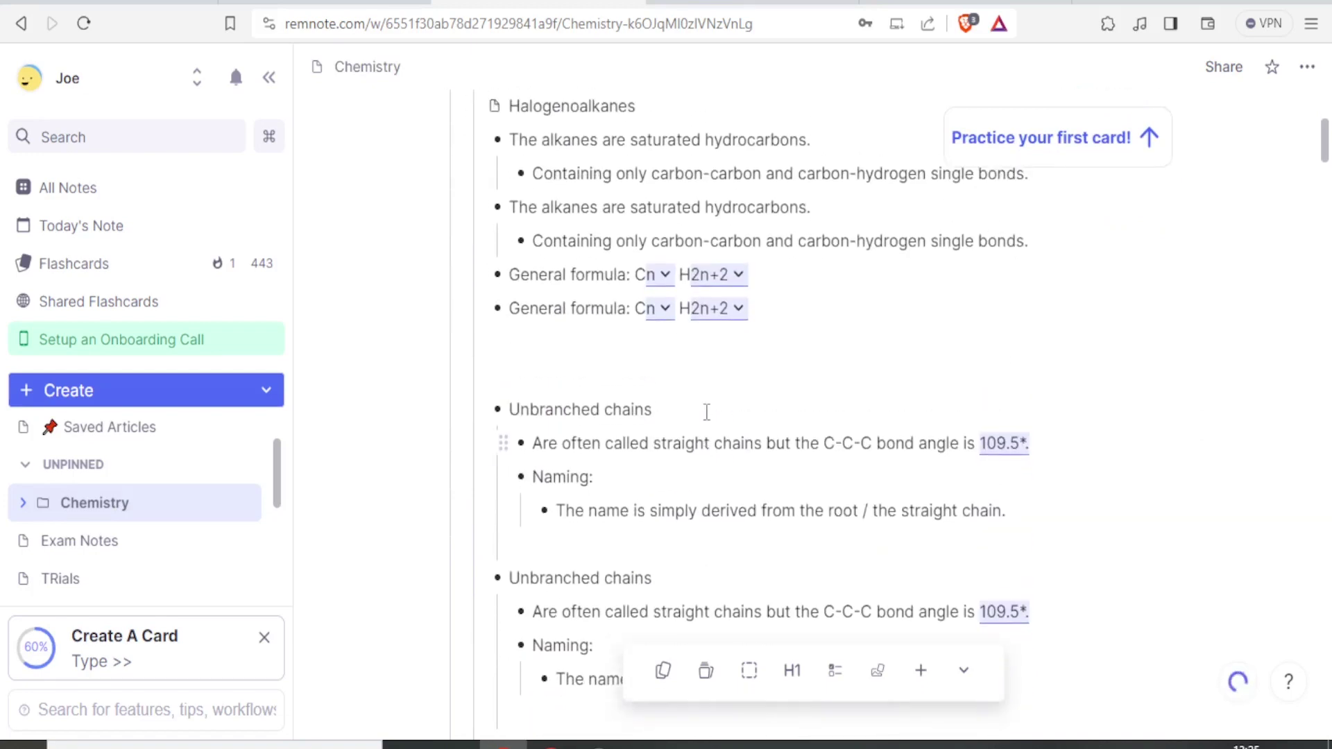
scroll(706, 413, "up", 10)
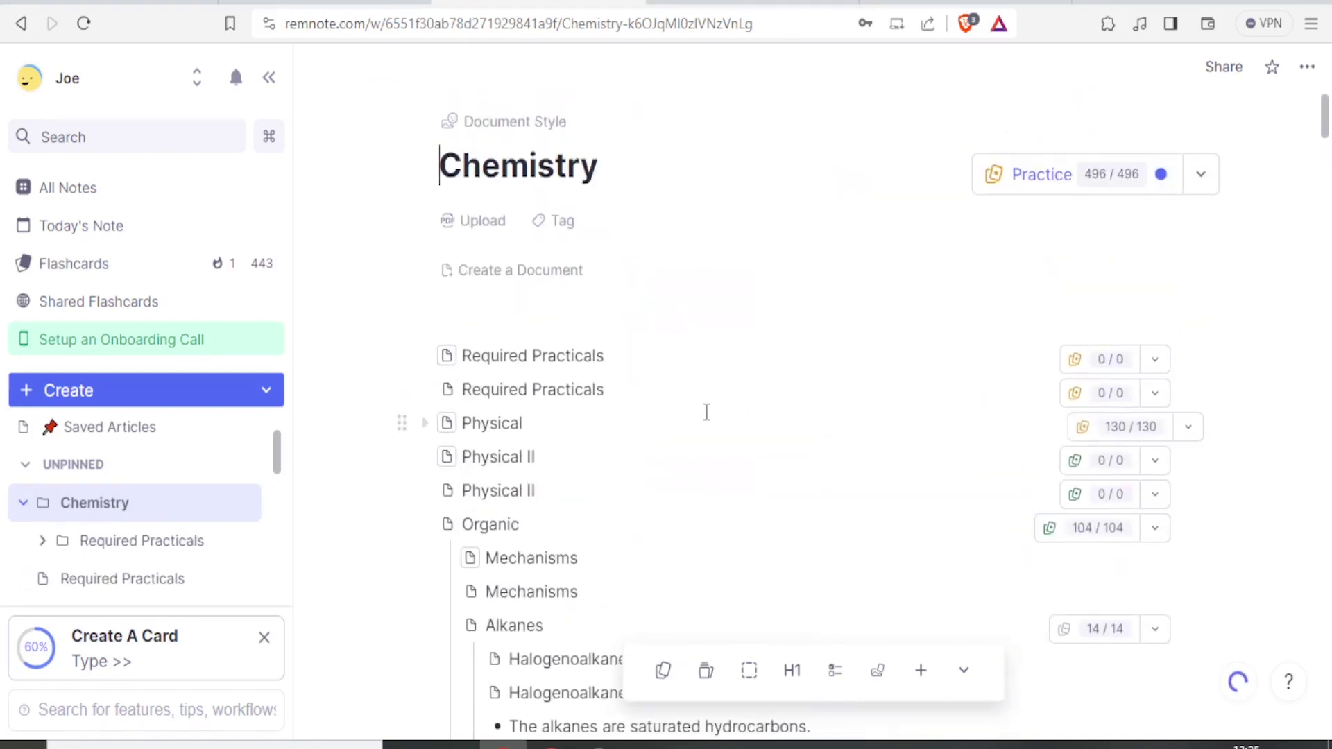
left_click(24, 504)
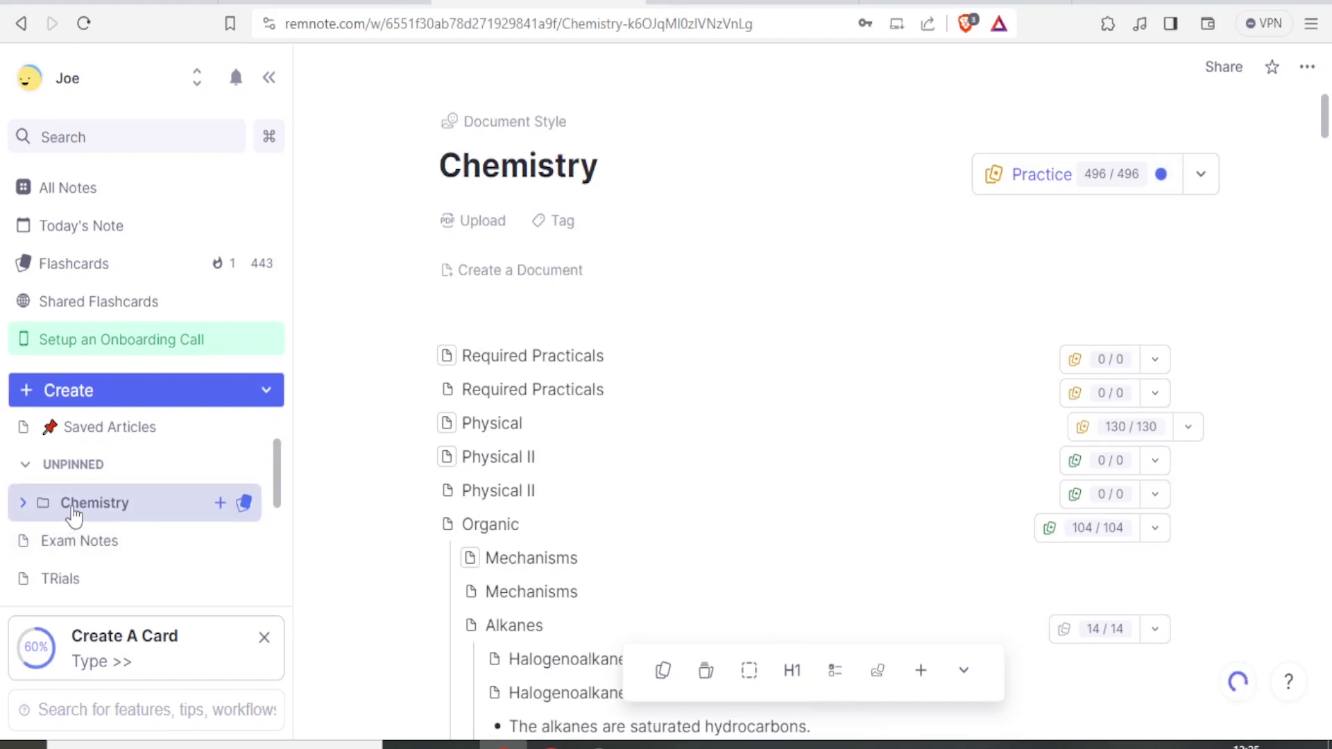
left_click(220, 504)
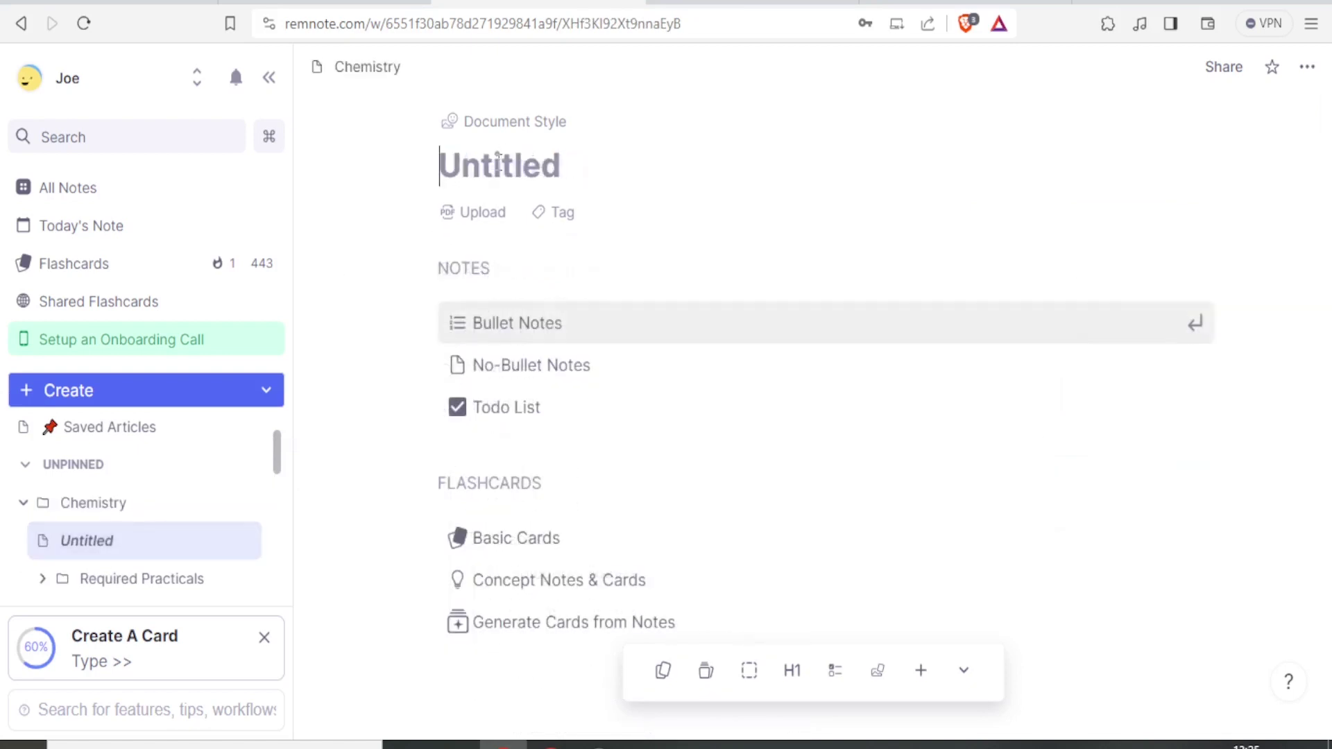
Title the new document 'My Summary', format it as Bullet Notes, and collapse the Chemistry folder.
type("My S")
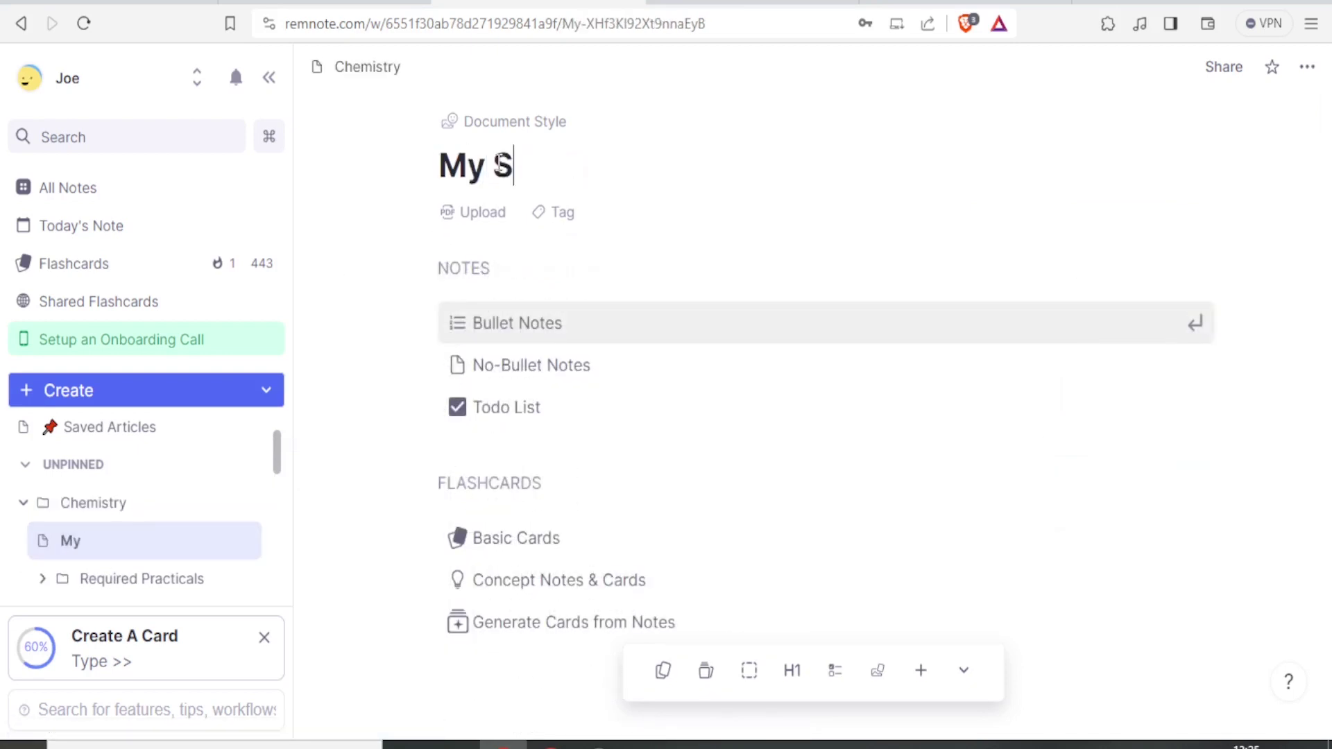
type("ummary")
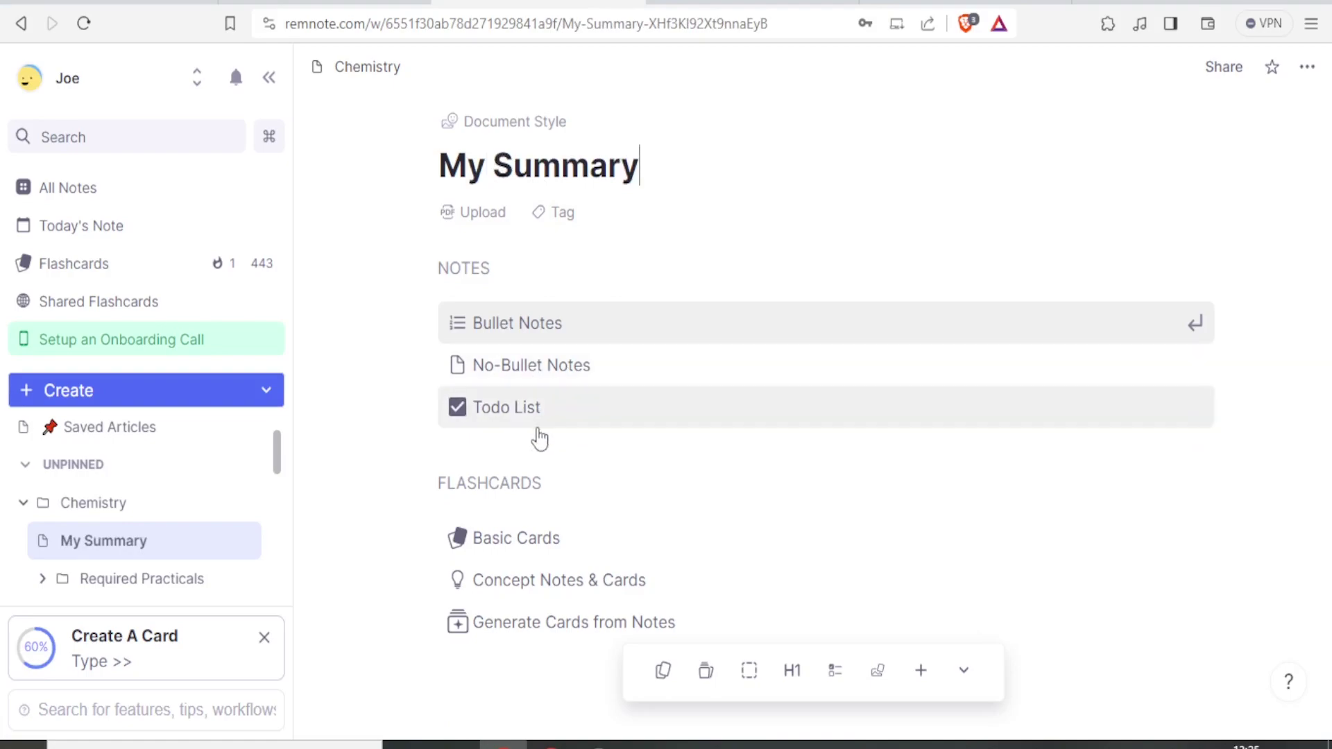
left_click(511, 333)
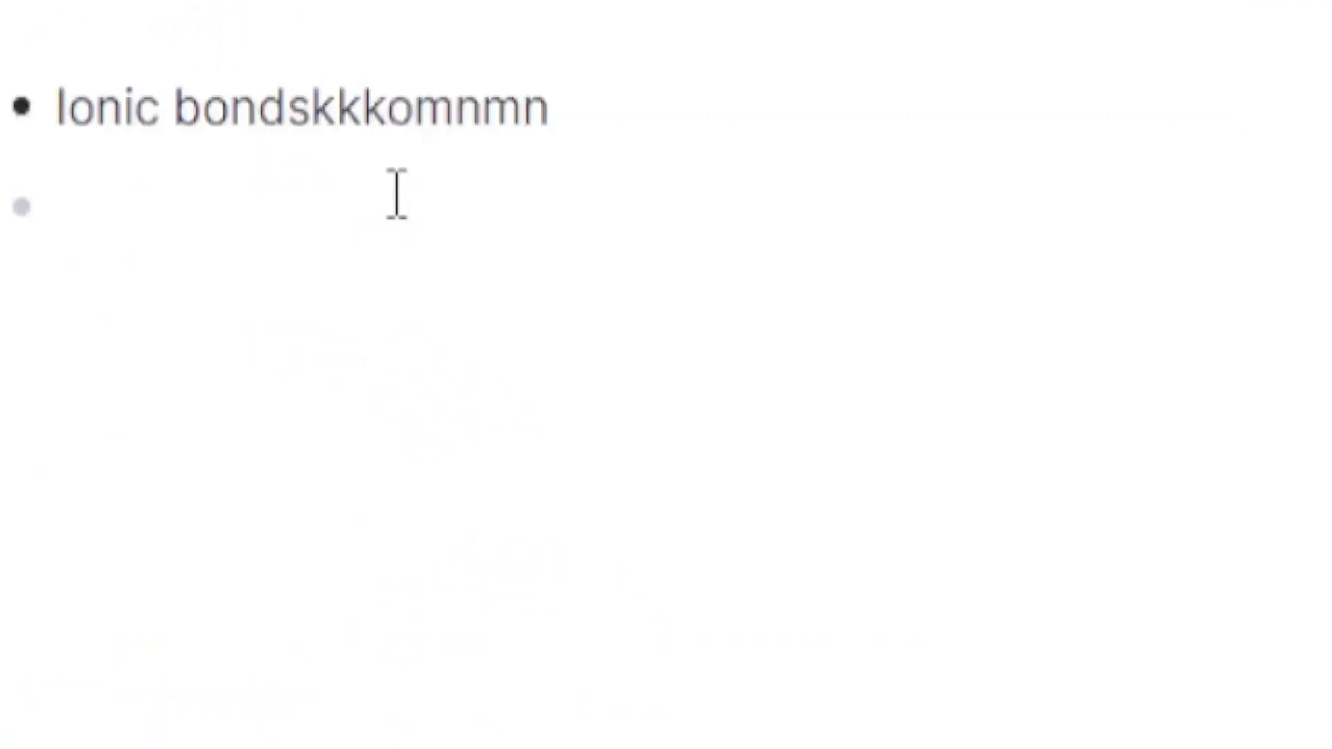
left_click(535, 316)
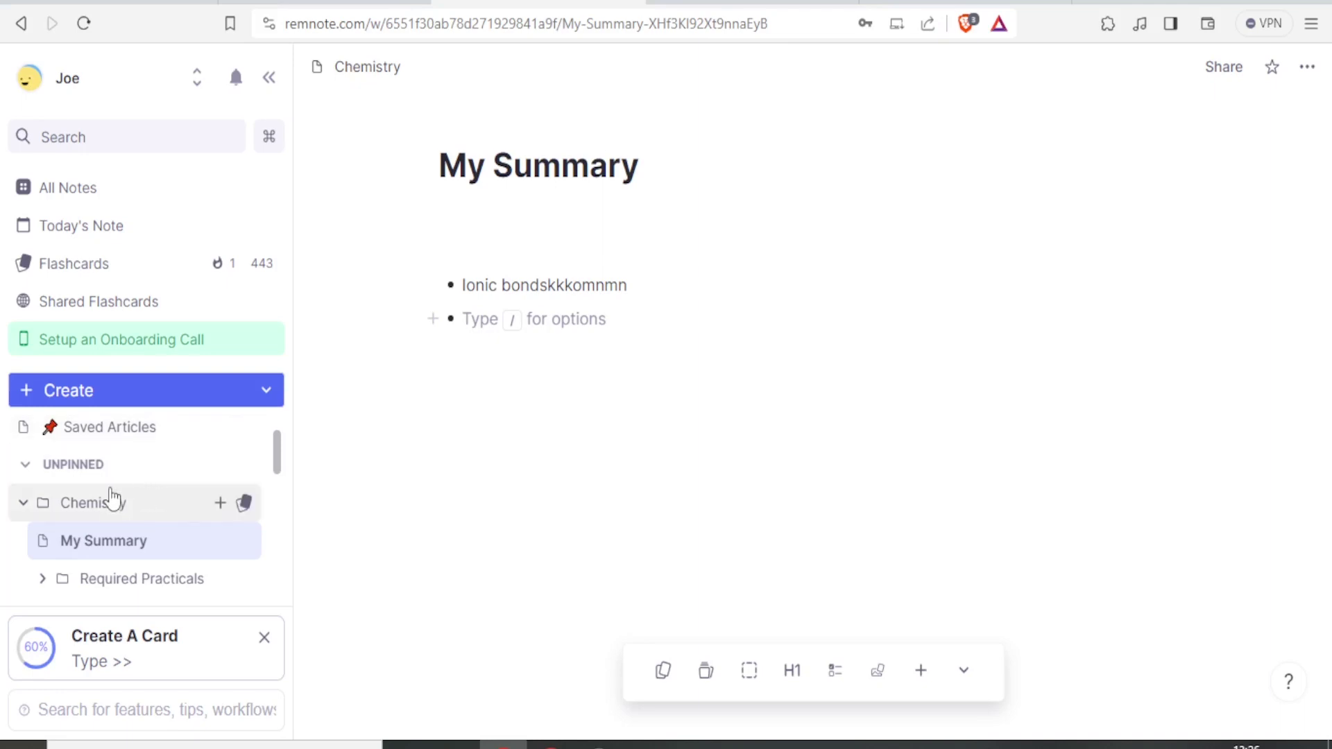
left_click(24, 506)
Re-expand the Chemistry folder and close the Plugins and Themes settings.
left_click(24, 505)
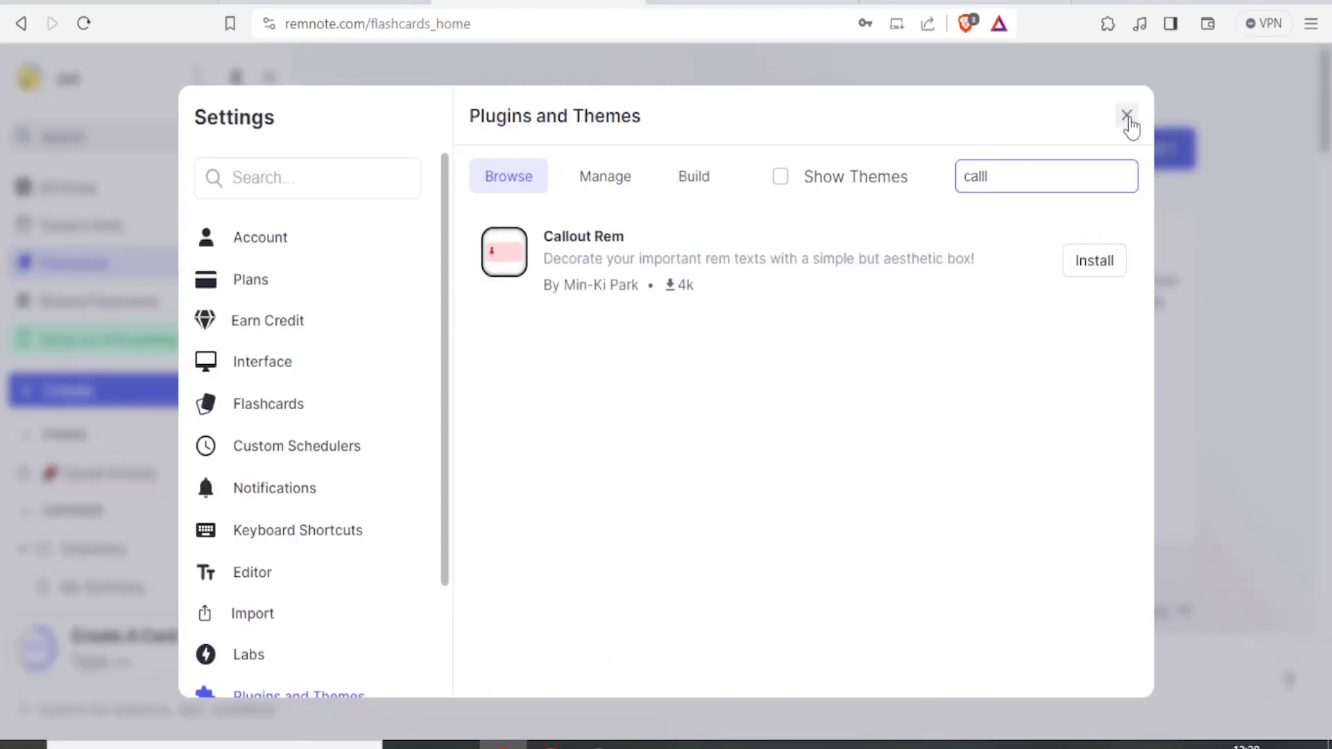
left_click(1127, 115)
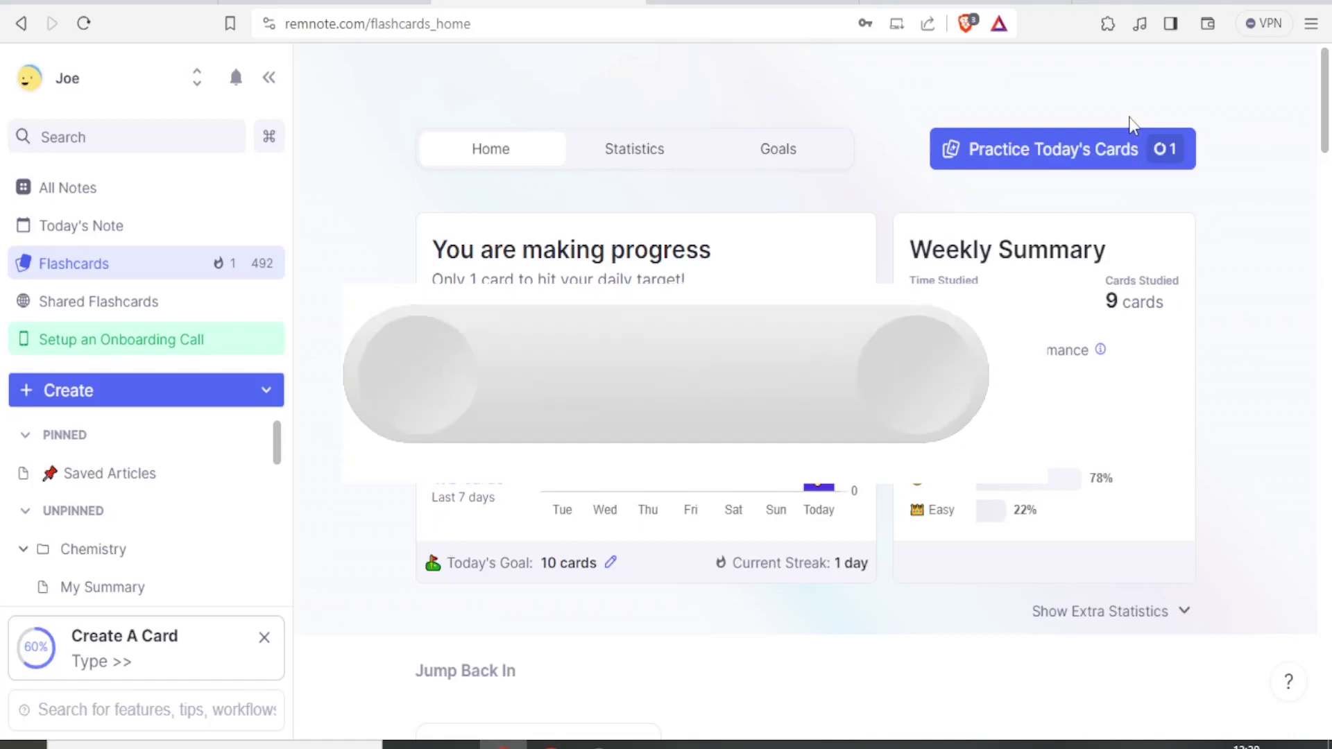